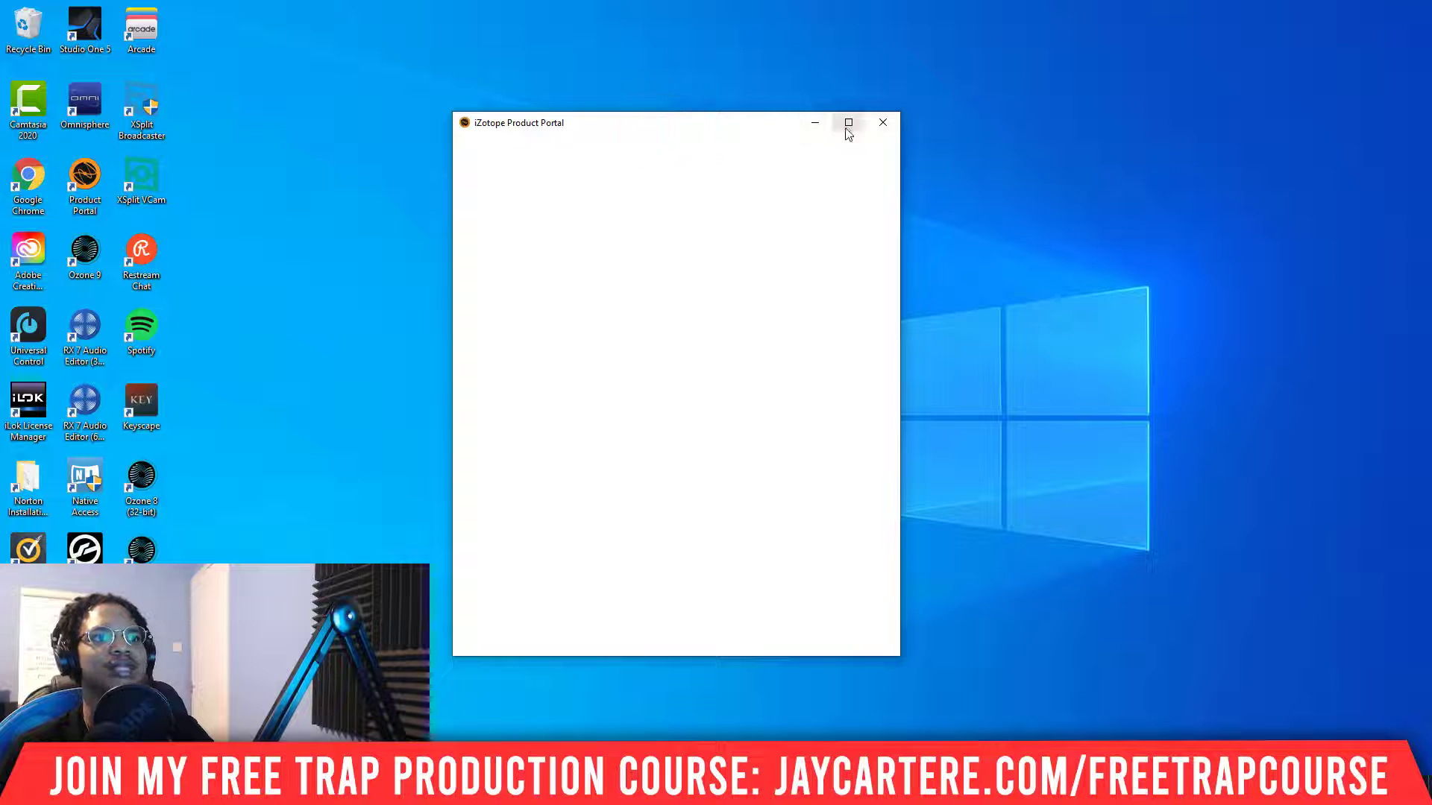
Find the free Vinyl plug-in in the list of owned products and start its installation
{"action": "left_click_drag", "start_coordinate": [688, 125], "coordinate": [674, 163]}
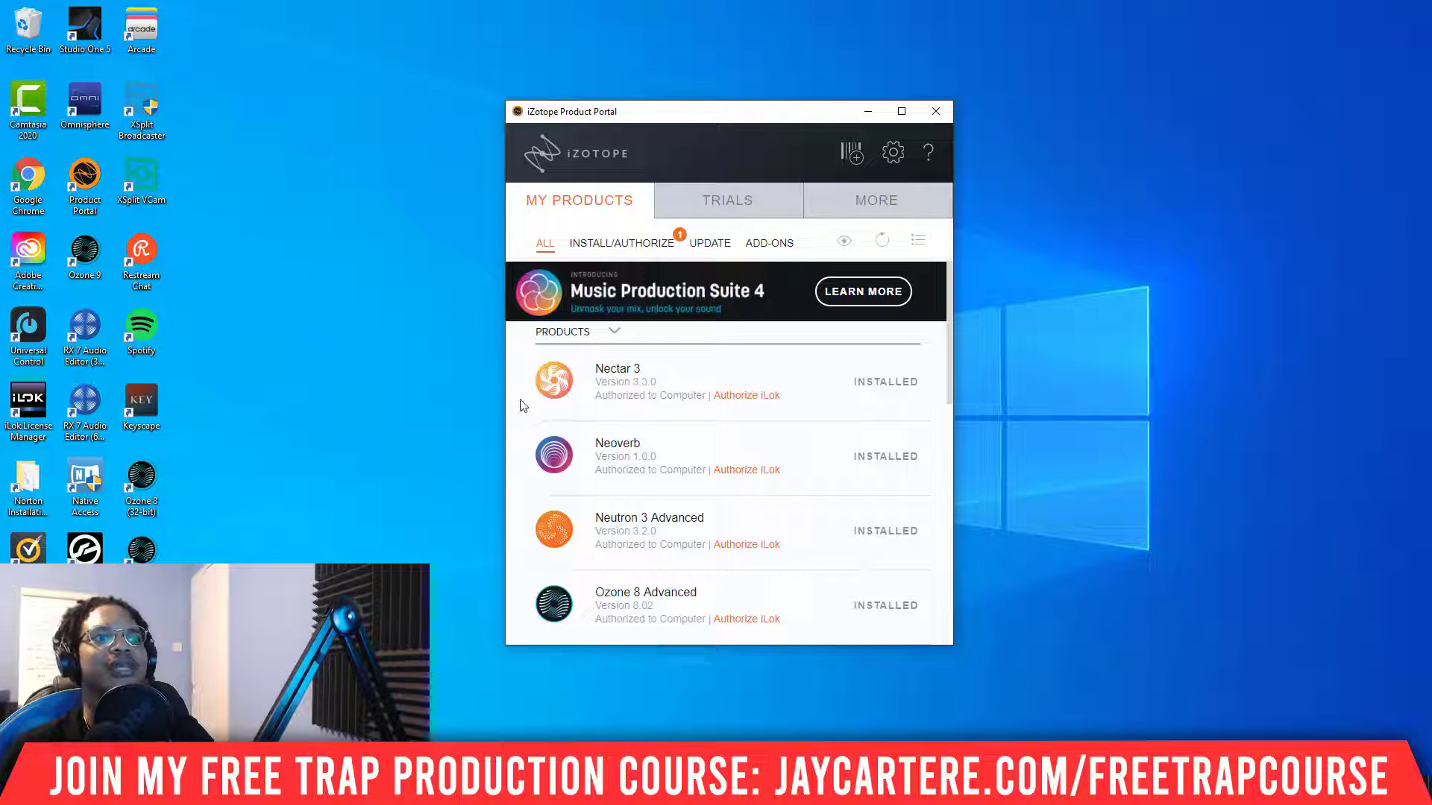
{"action": "scroll", "coordinate": [701, 422], "scroll_direction": "down", "scroll_amount": 4}
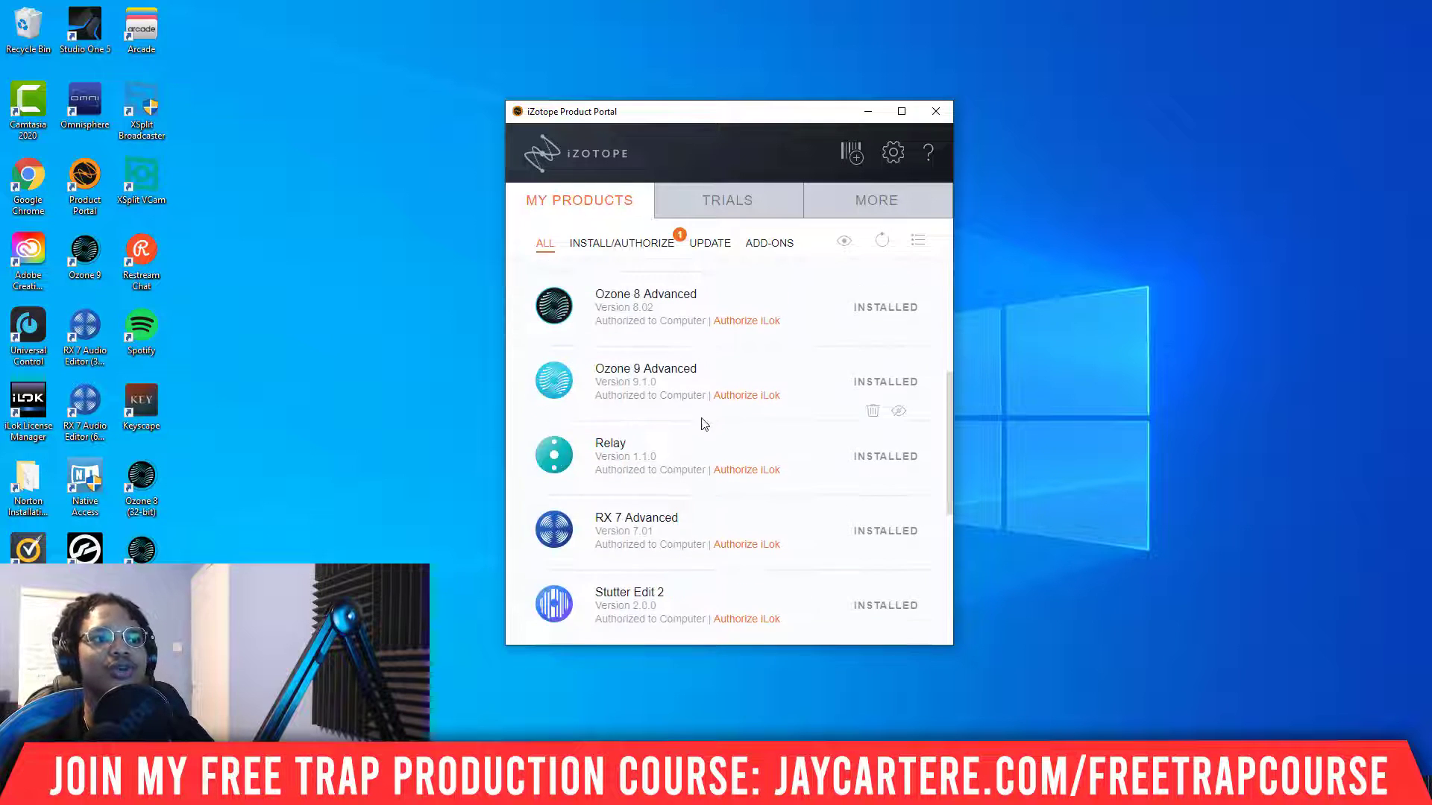
{"action": "scroll", "coordinate": [716, 429], "scroll_direction": "up", "scroll_amount": 4}
{"action": "scroll", "coordinate": [660, 412], "scroll_direction": "down", "scroll_amount": 10}
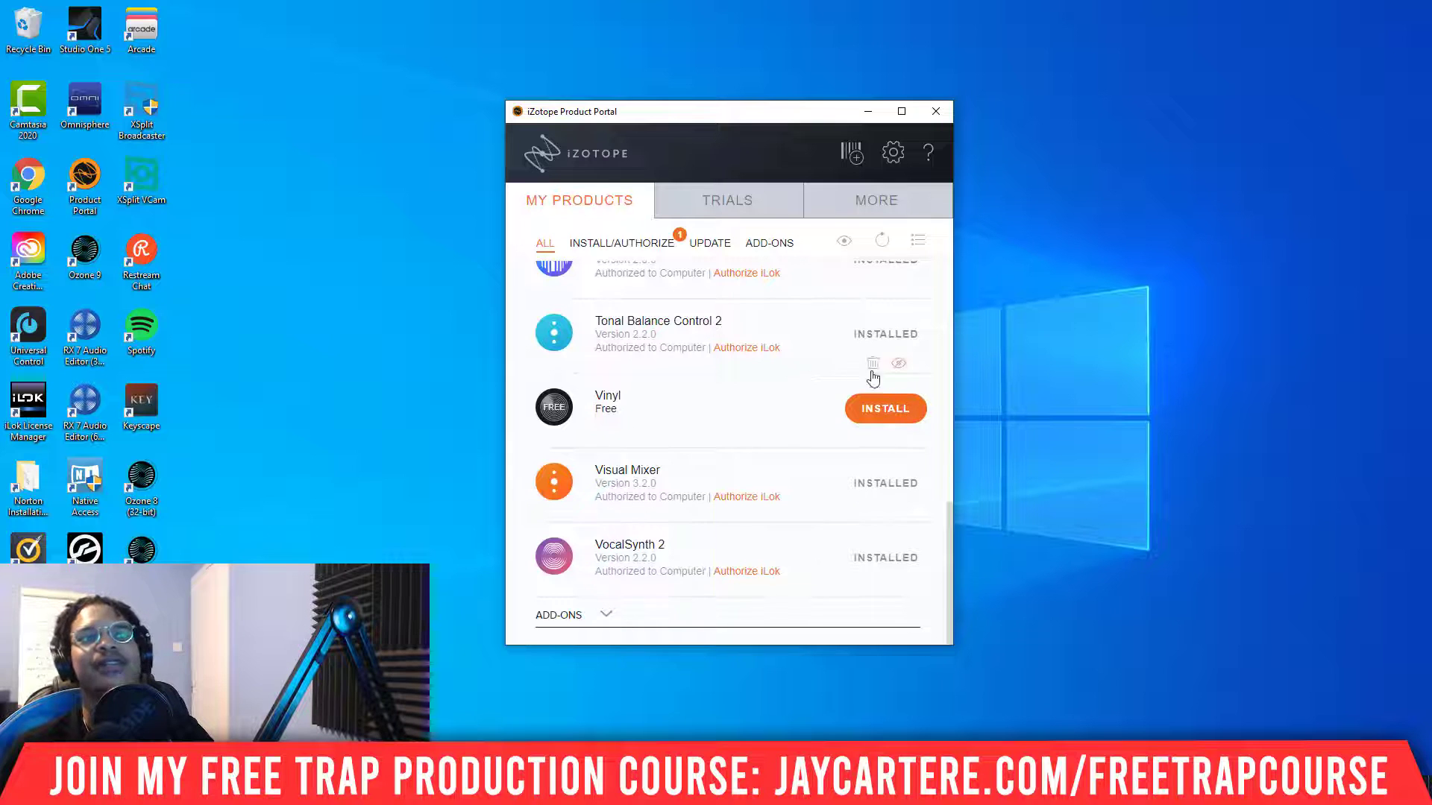
{"action": "left_click", "coordinate": [876, 408]}
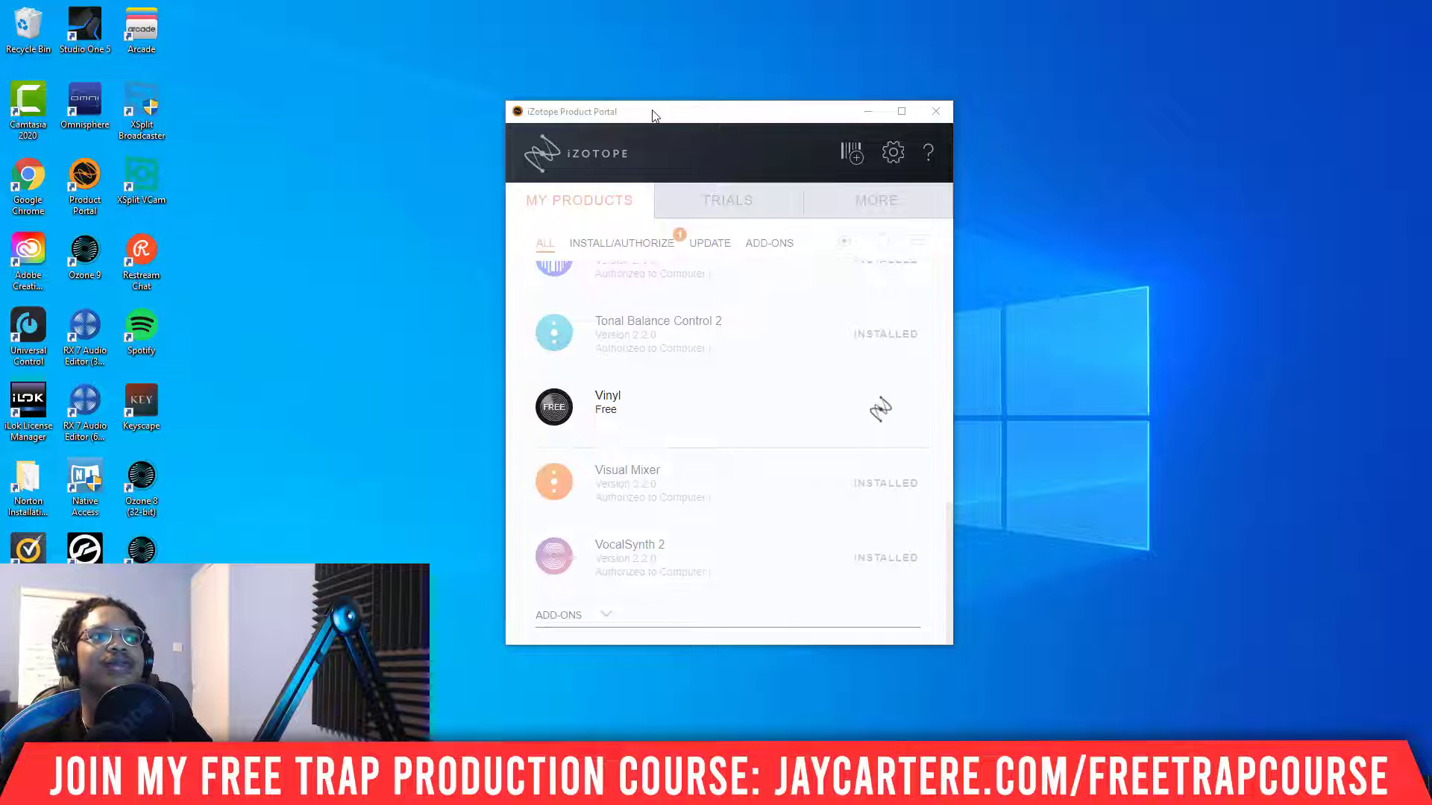
{"action": "mouse_move", "coordinate": [652, 109]}
{"action": "left_mouse_down"}
{"action": "mouse_move", "coordinate": [639, 97]}
{"action": "mouse_move", "coordinate": [641, 115]}
{"action": "left_mouse_up"}
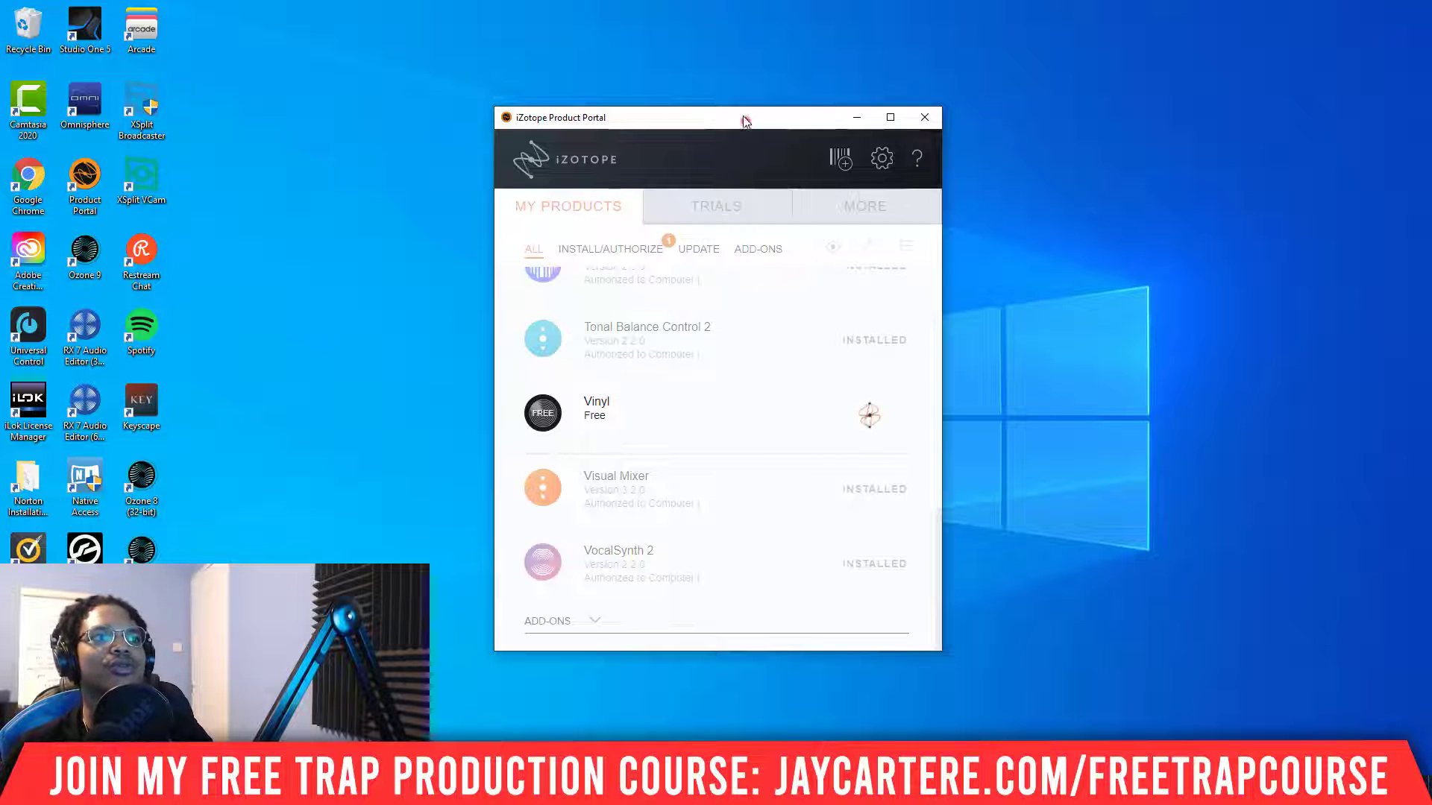
{"action": "left_click_drag", "start_coordinate": [749, 121], "coordinate": [751, 117]}
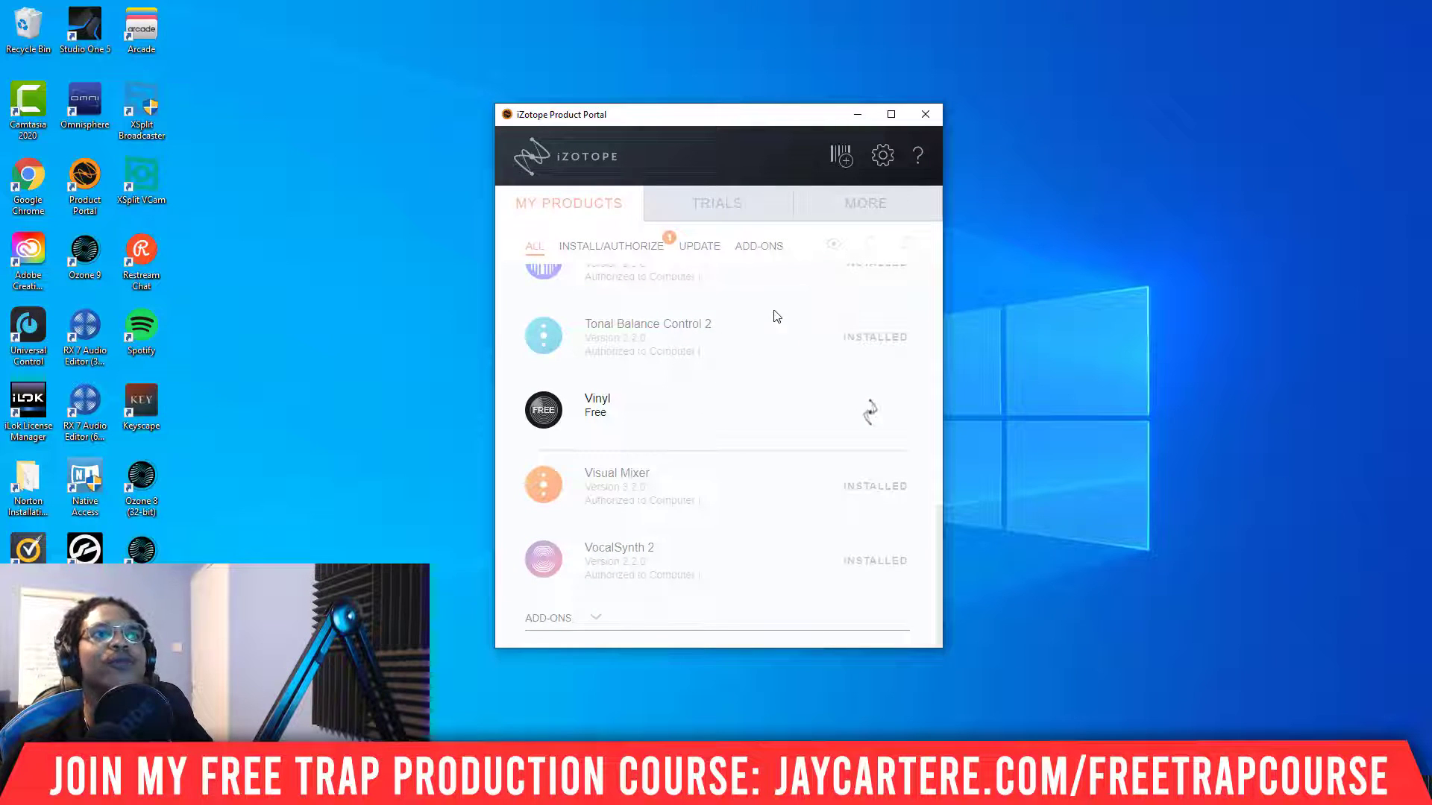
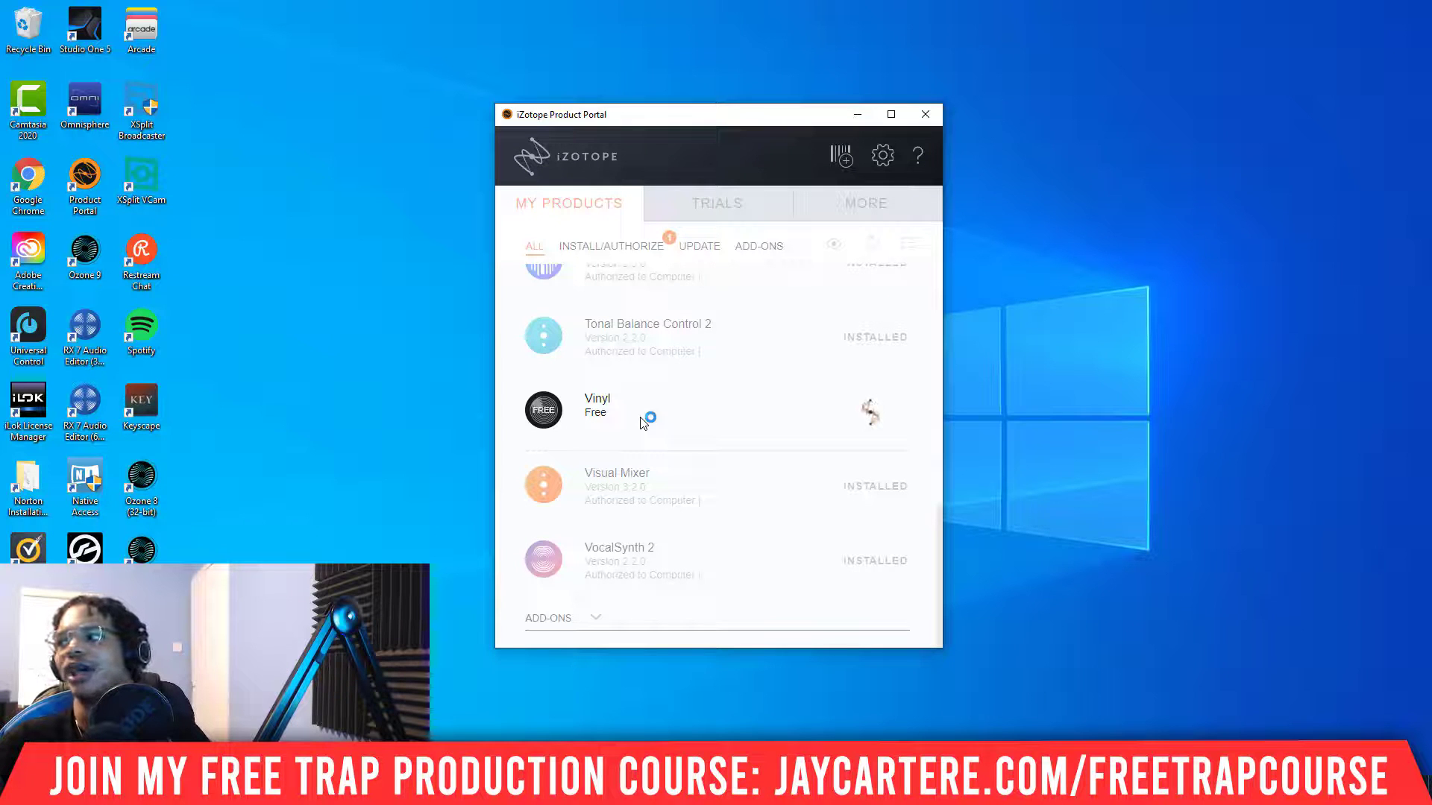
Accept the license agreement in the Vinyl setup and keep all components selected for installation
{"action": "left_click_drag", "start_coordinate": [712, 270], "coordinate": [714, 239]}
{"action": "left_click", "coordinate": [792, 493]}
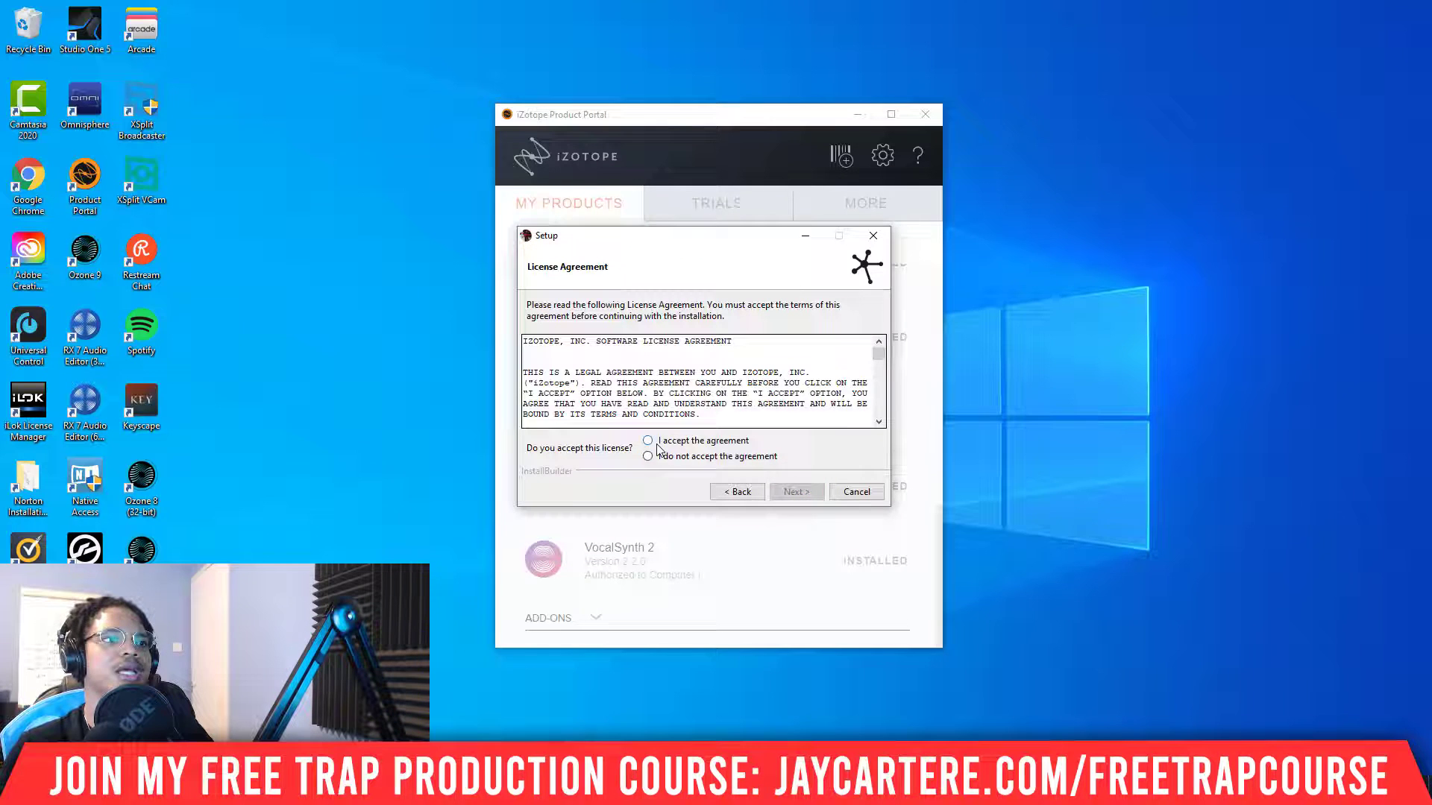
{"action": "left_click", "coordinate": [655, 441]}
{"action": "left_click", "coordinate": [795, 492]}
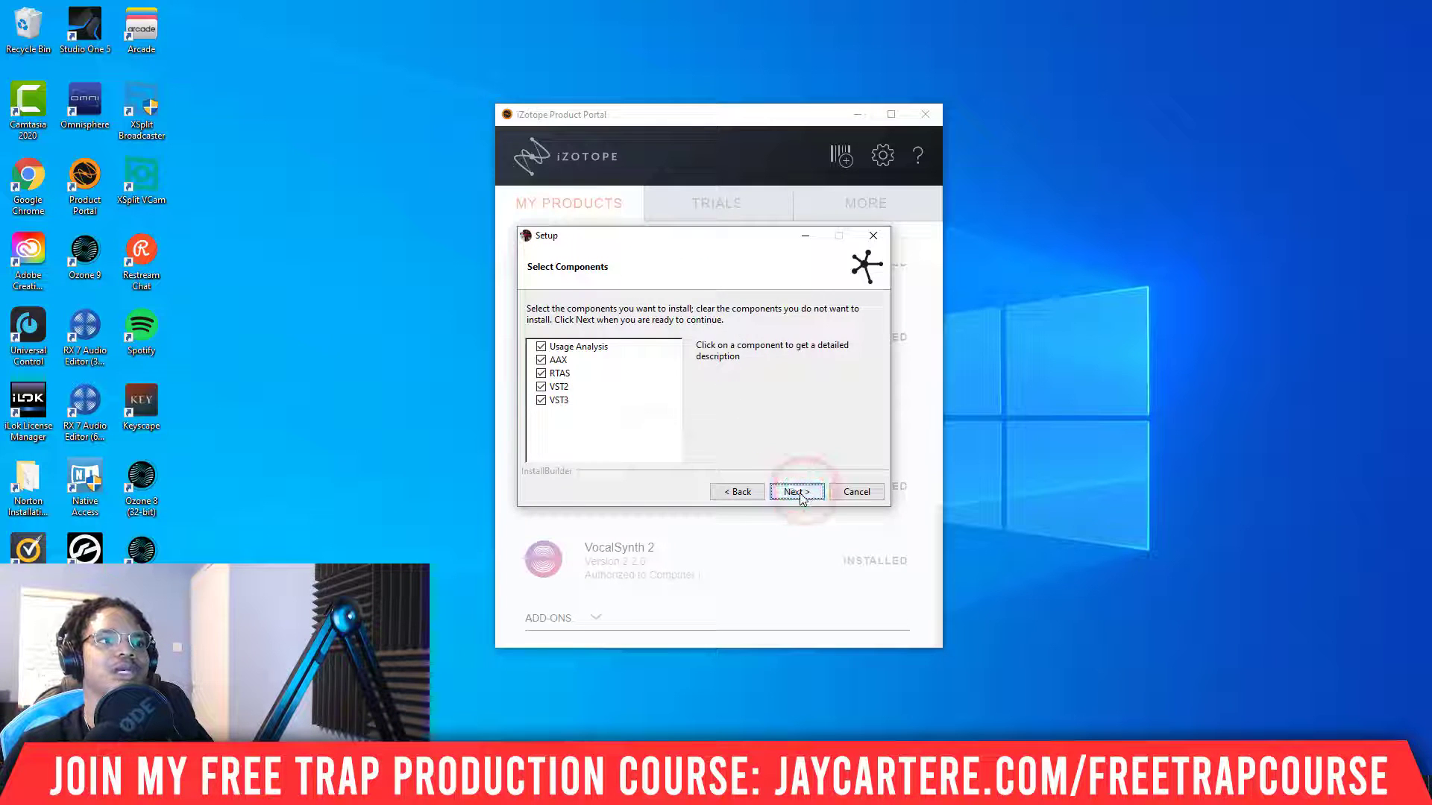
{"action": "left_click", "coordinate": [797, 493]}
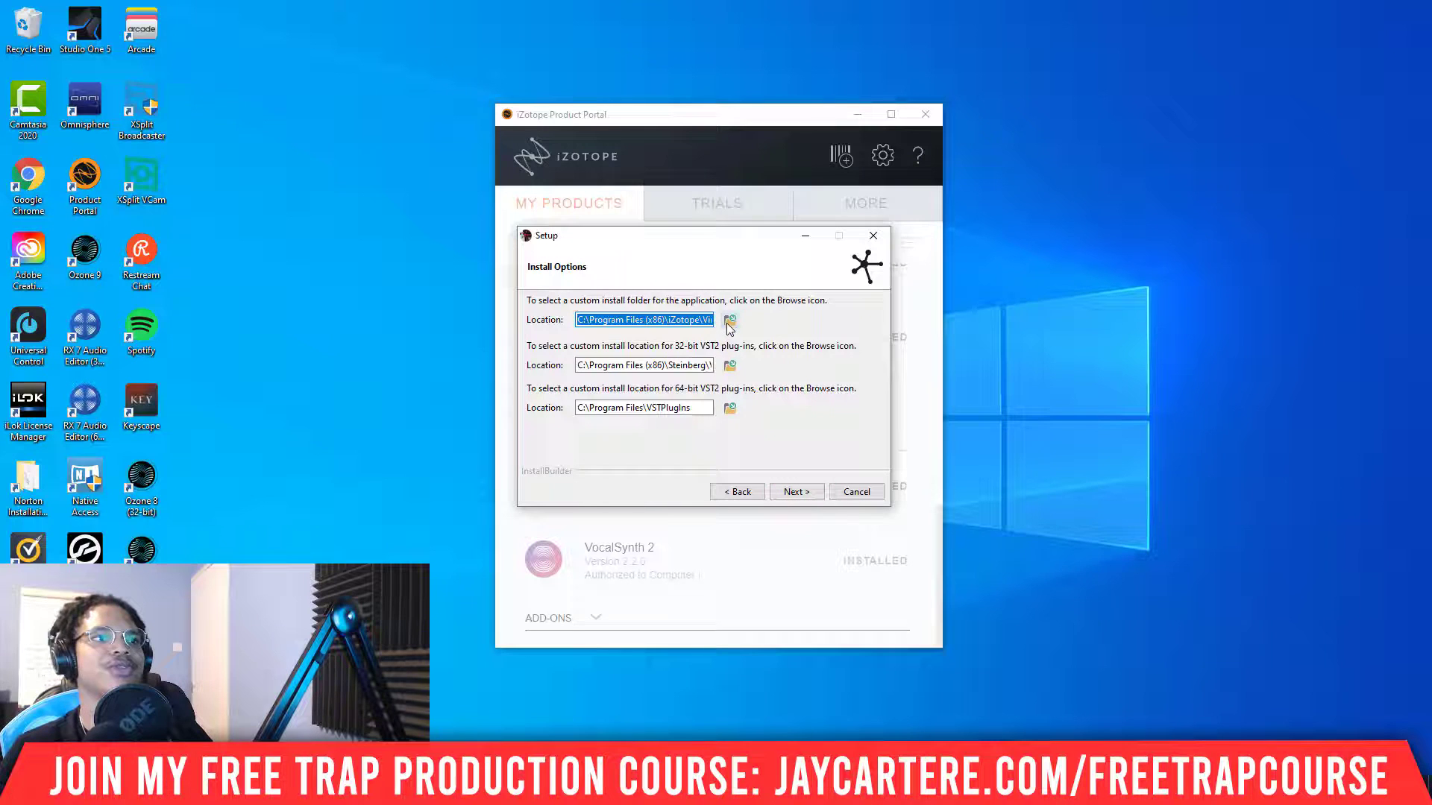
{"action": "left_click_drag", "start_coordinate": [740, 243], "coordinate": [767, 243]}
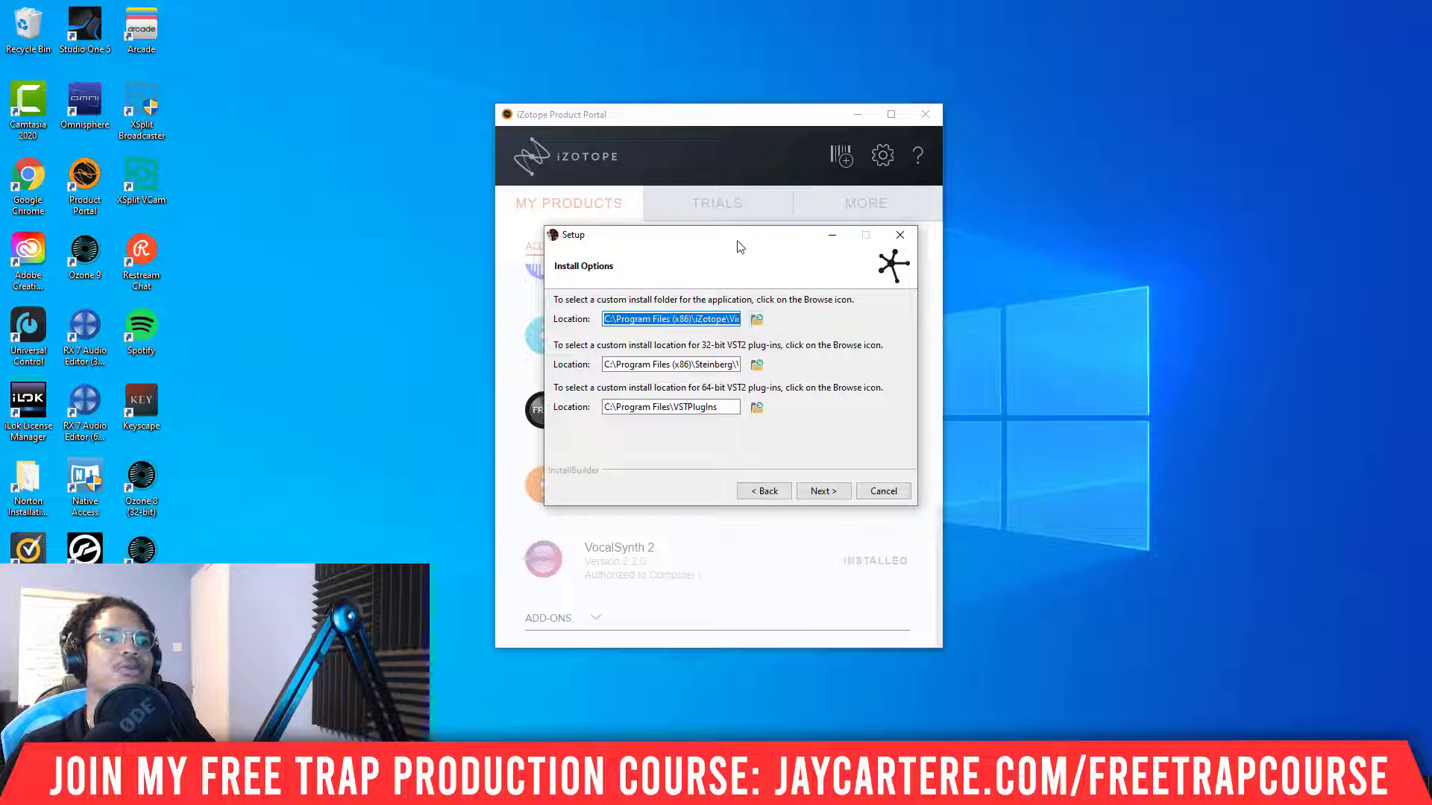
{"action": "left_click_drag", "start_coordinate": [738, 242], "coordinate": [729, 240]}
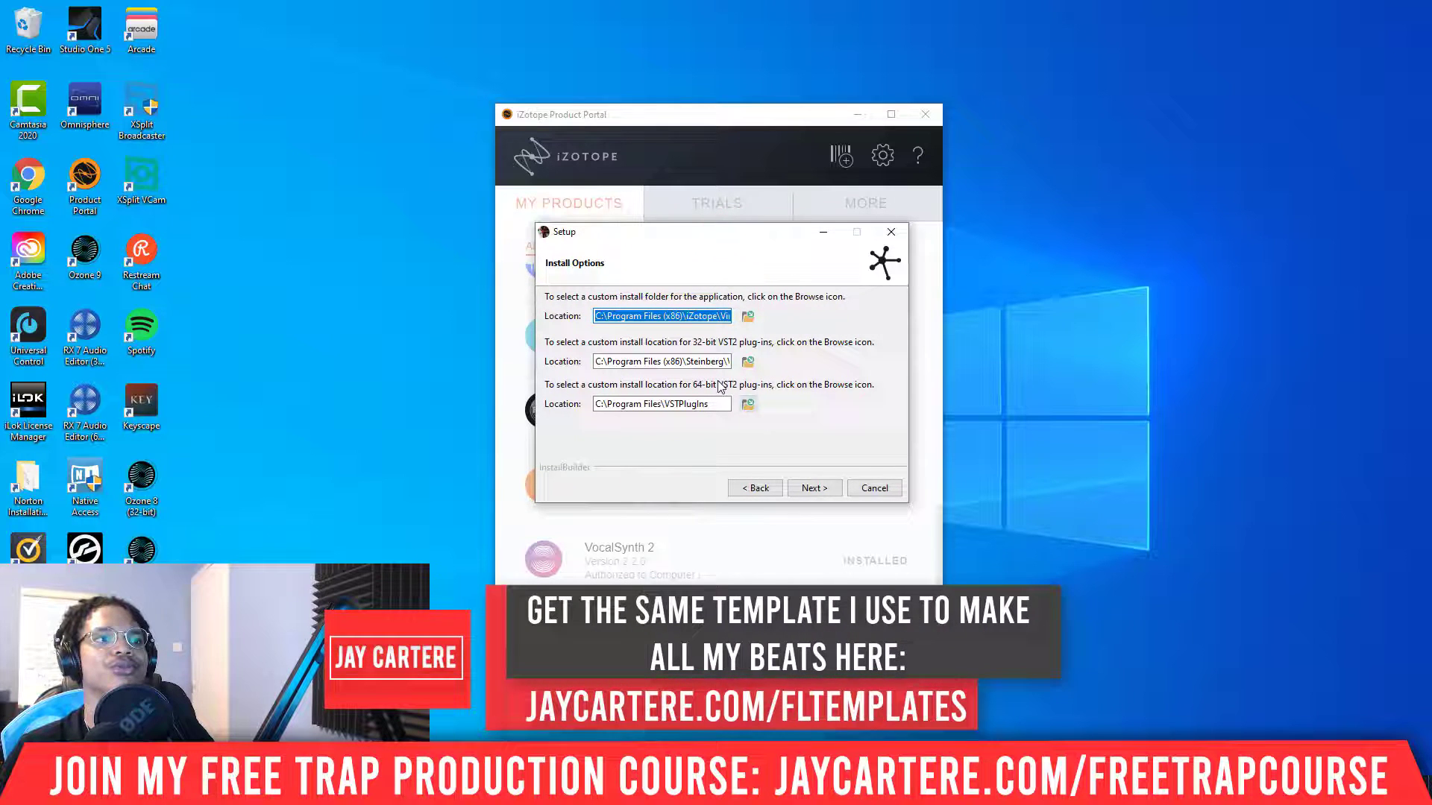
{"action": "left_click_drag", "start_coordinate": [720, 316], "coordinate": [770, 326]}
{"action": "left_click", "coordinate": [728, 316]}
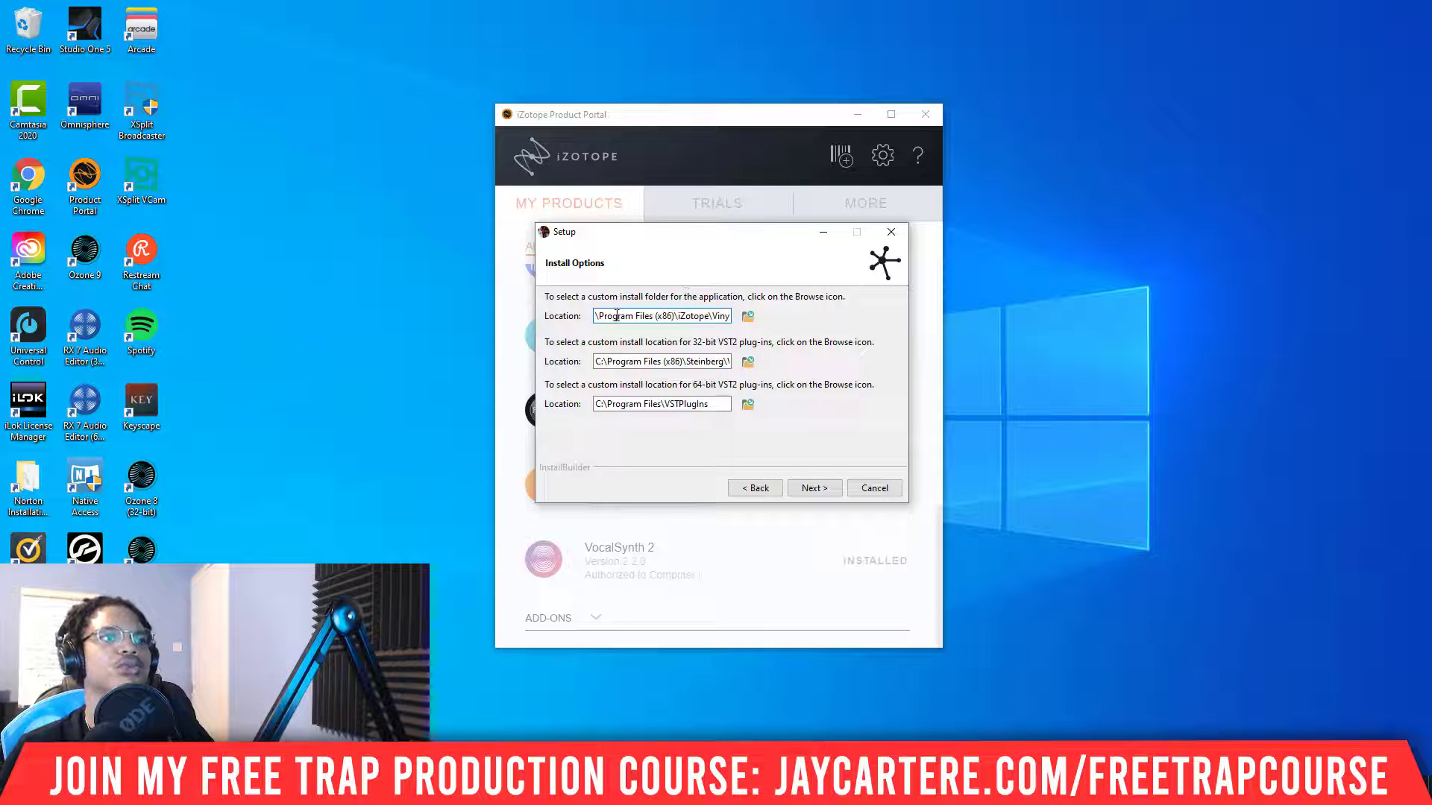
{"action": "left_click", "coordinate": [748, 316]}
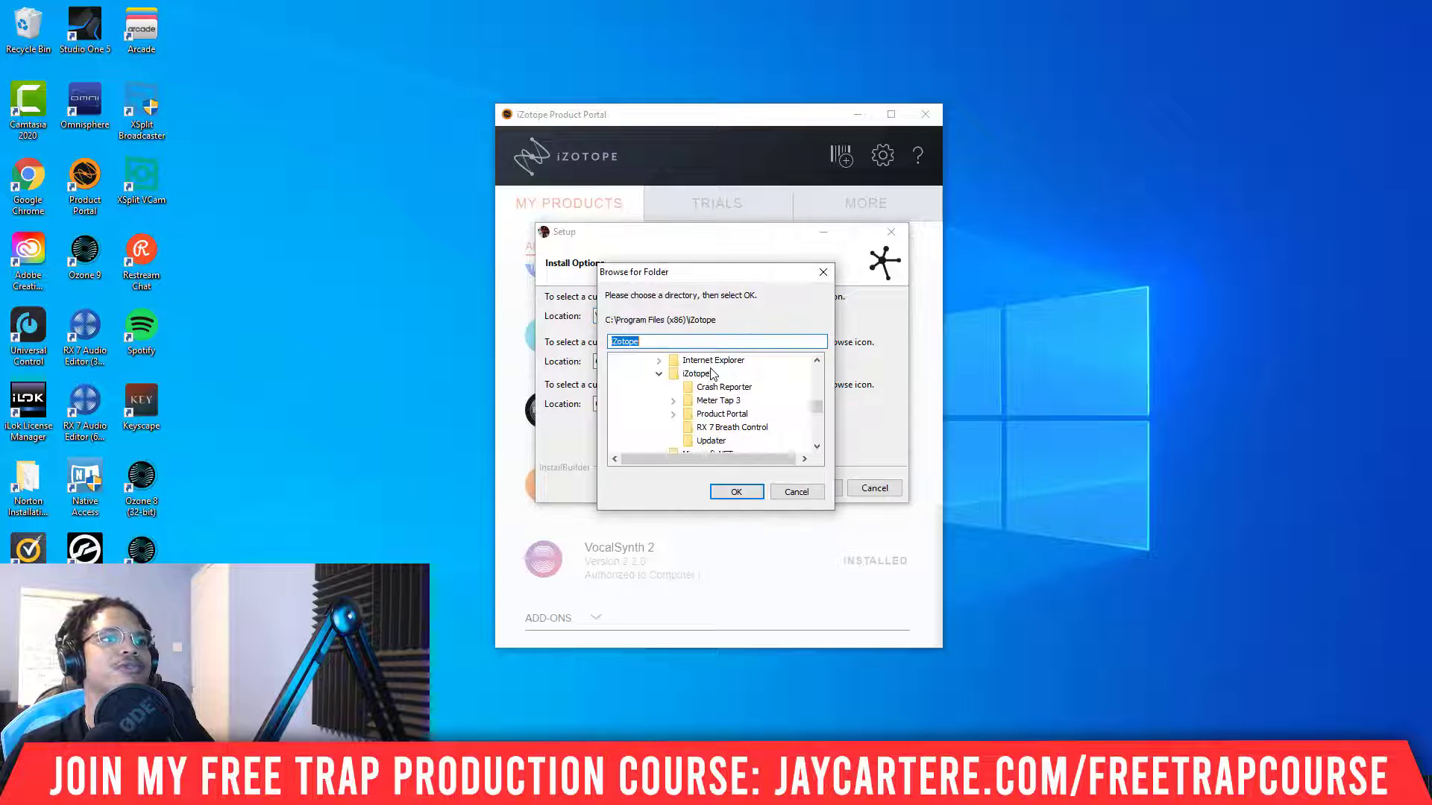
{"action": "scroll", "coordinate": [657, 391], "scroll_direction": "down", "scroll_amount": 5}
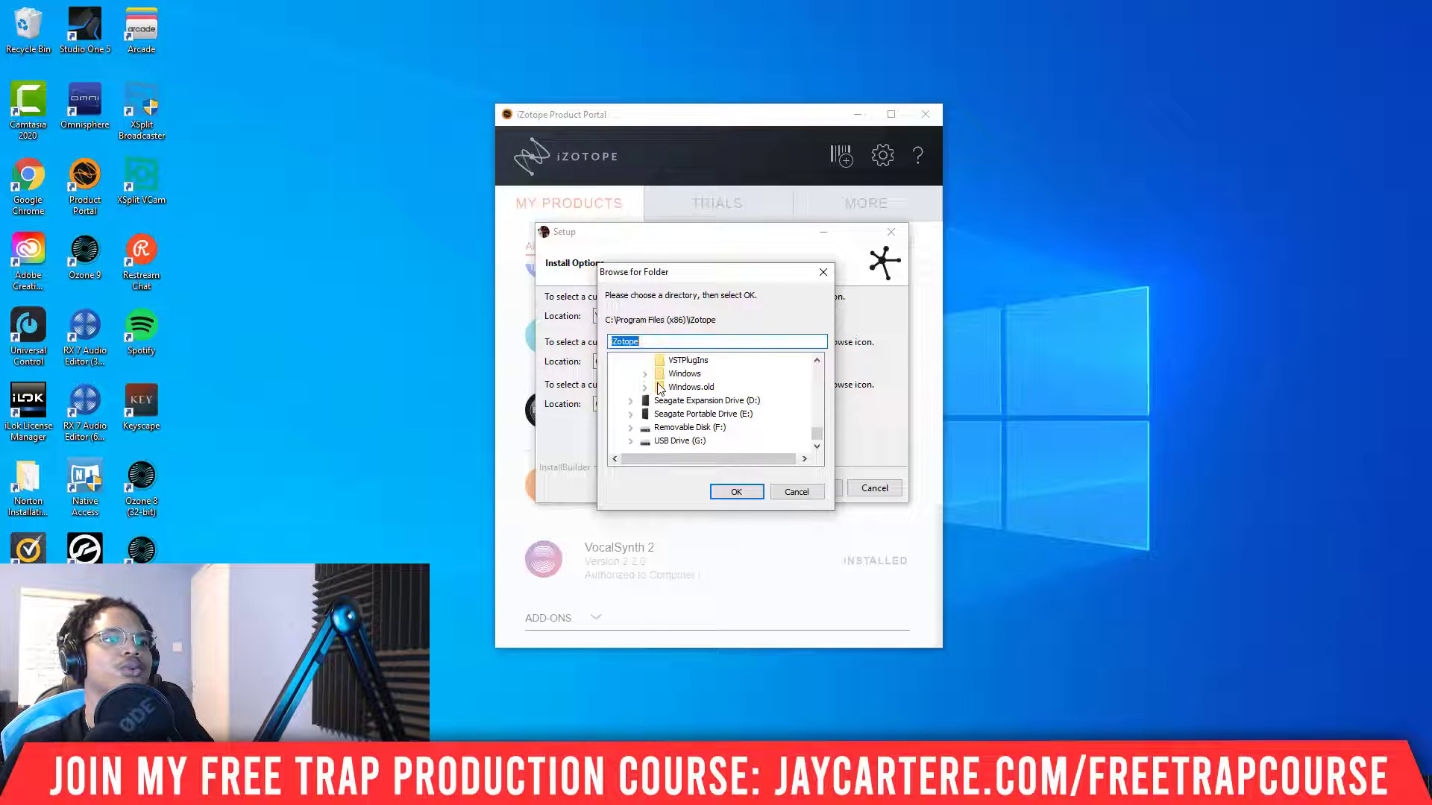
{"action": "left_click", "coordinate": [631, 402]}
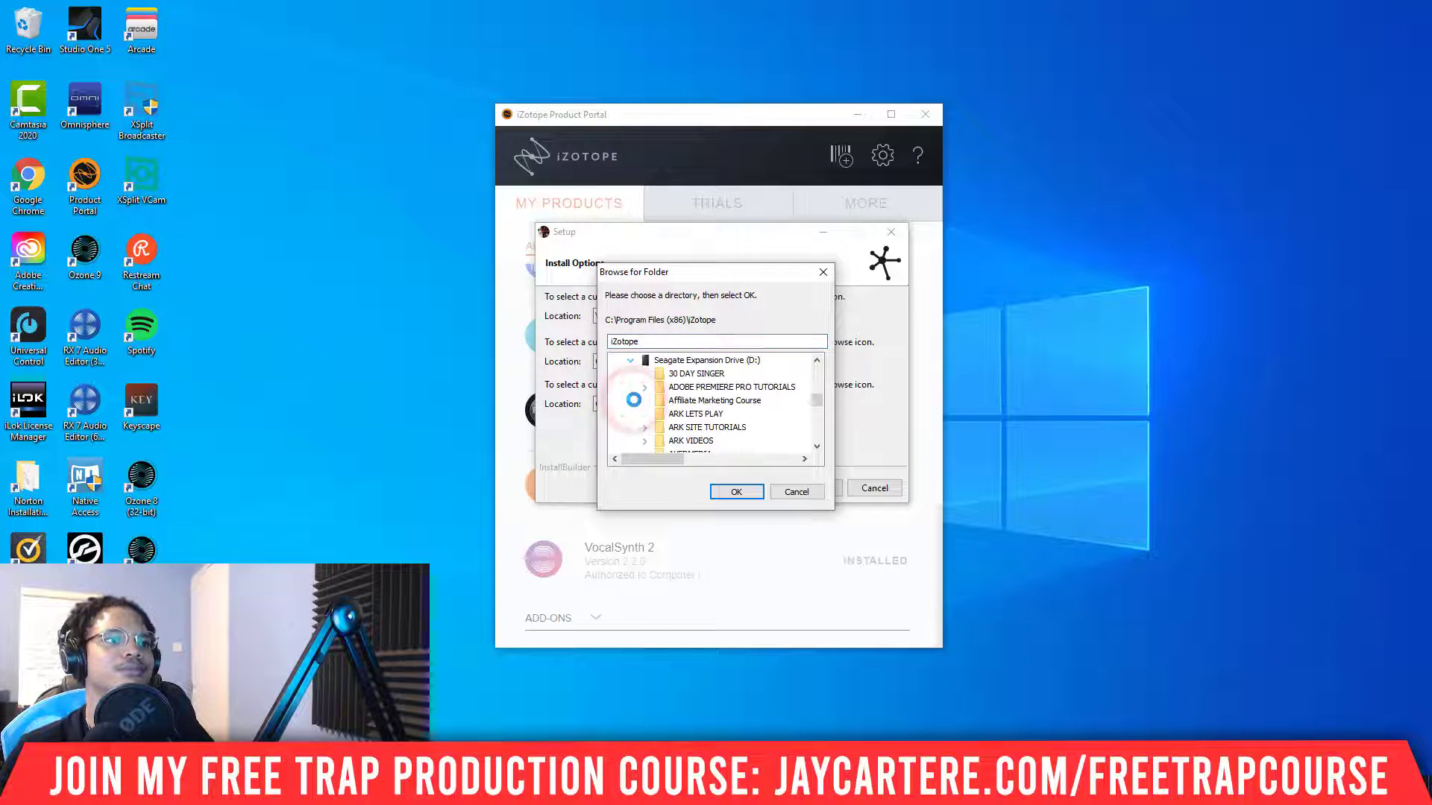
{"action": "scroll", "coordinate": [638, 405], "scroll_direction": "down", "scroll_amount": 1}
{"action": "scroll", "coordinate": [642, 405], "scroll_direction": "up", "scroll_amount": 5}
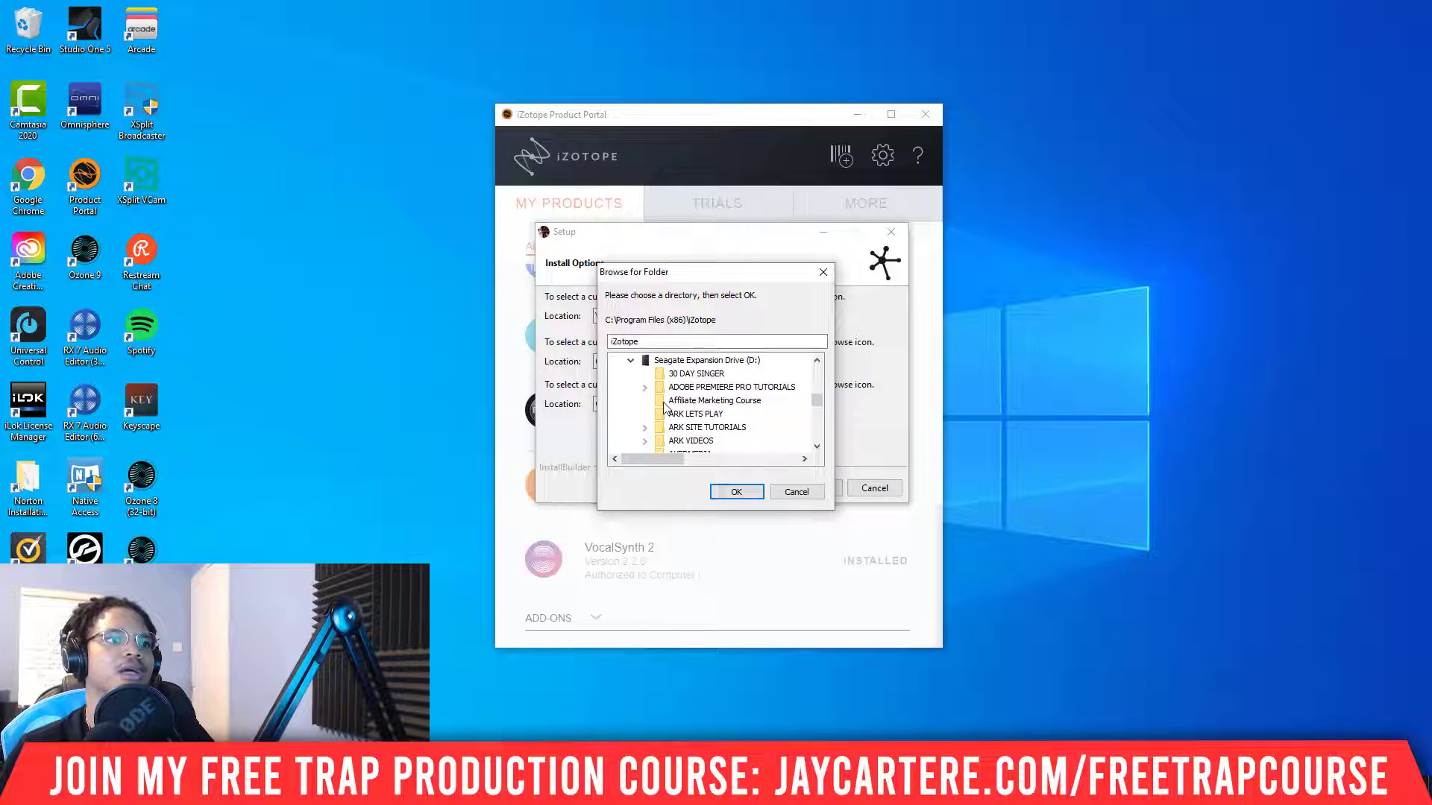
{"action": "left_click", "coordinate": [796, 492]}
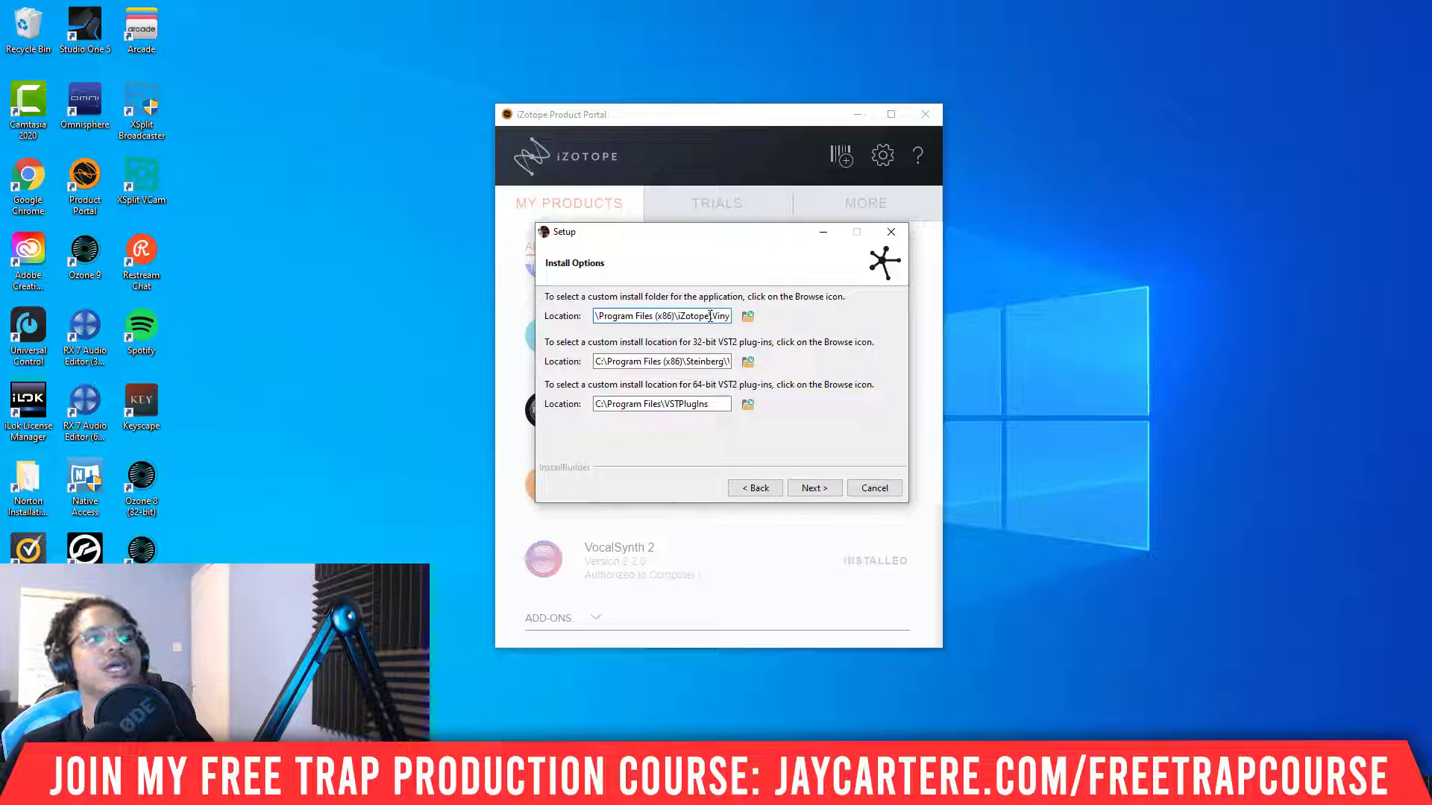
Set the install location for the 32-bit VST2 plug-ins to the D:\VSTs folder
{"action": "left_click", "coordinate": [748, 362]}
{"action": "scroll", "coordinate": [742, 373], "scroll_direction": "down", "scroll_amount": 10}
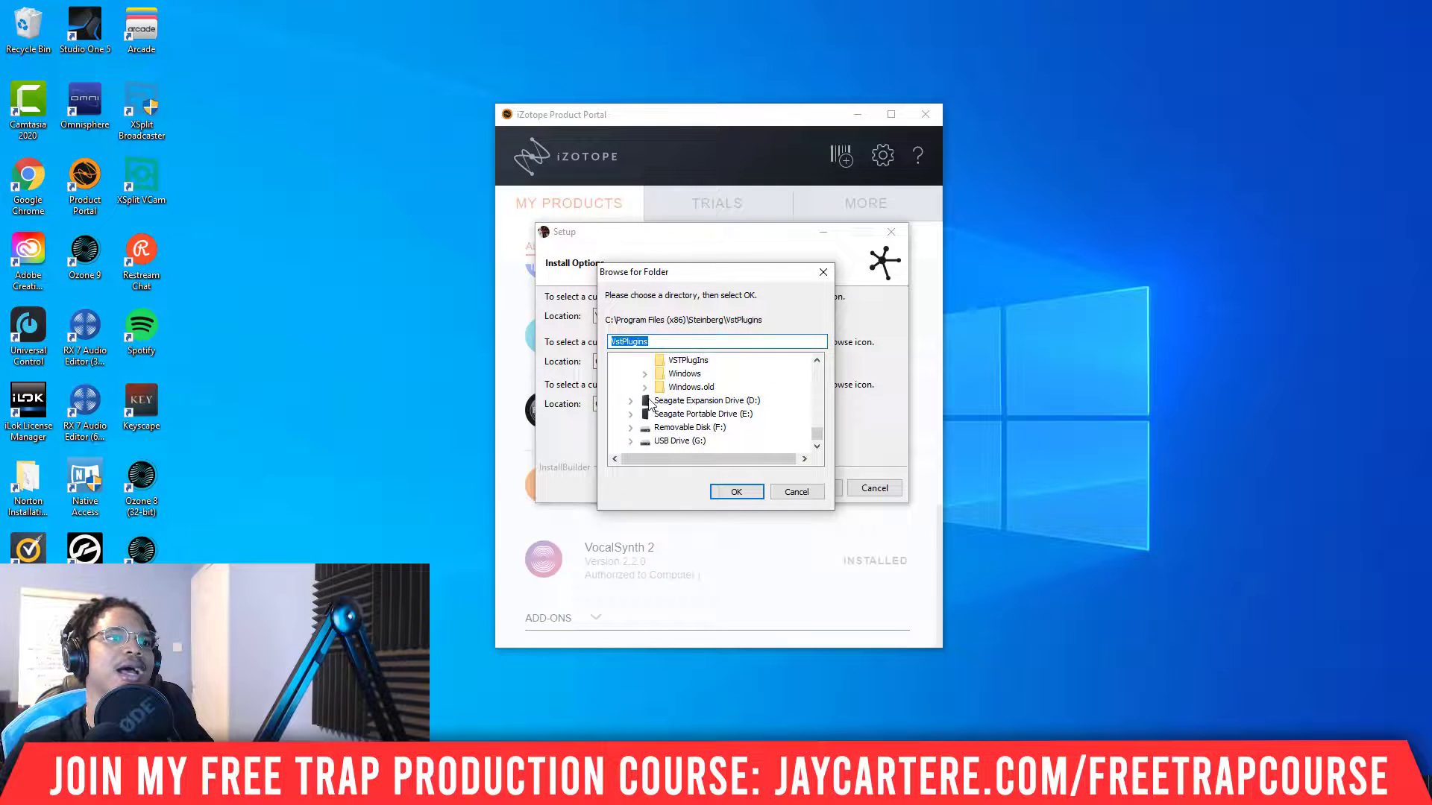
{"action": "left_click", "coordinate": [630, 406]}
{"action": "scroll", "coordinate": [713, 403], "scroll_direction": "down", "scroll_amount": 3}
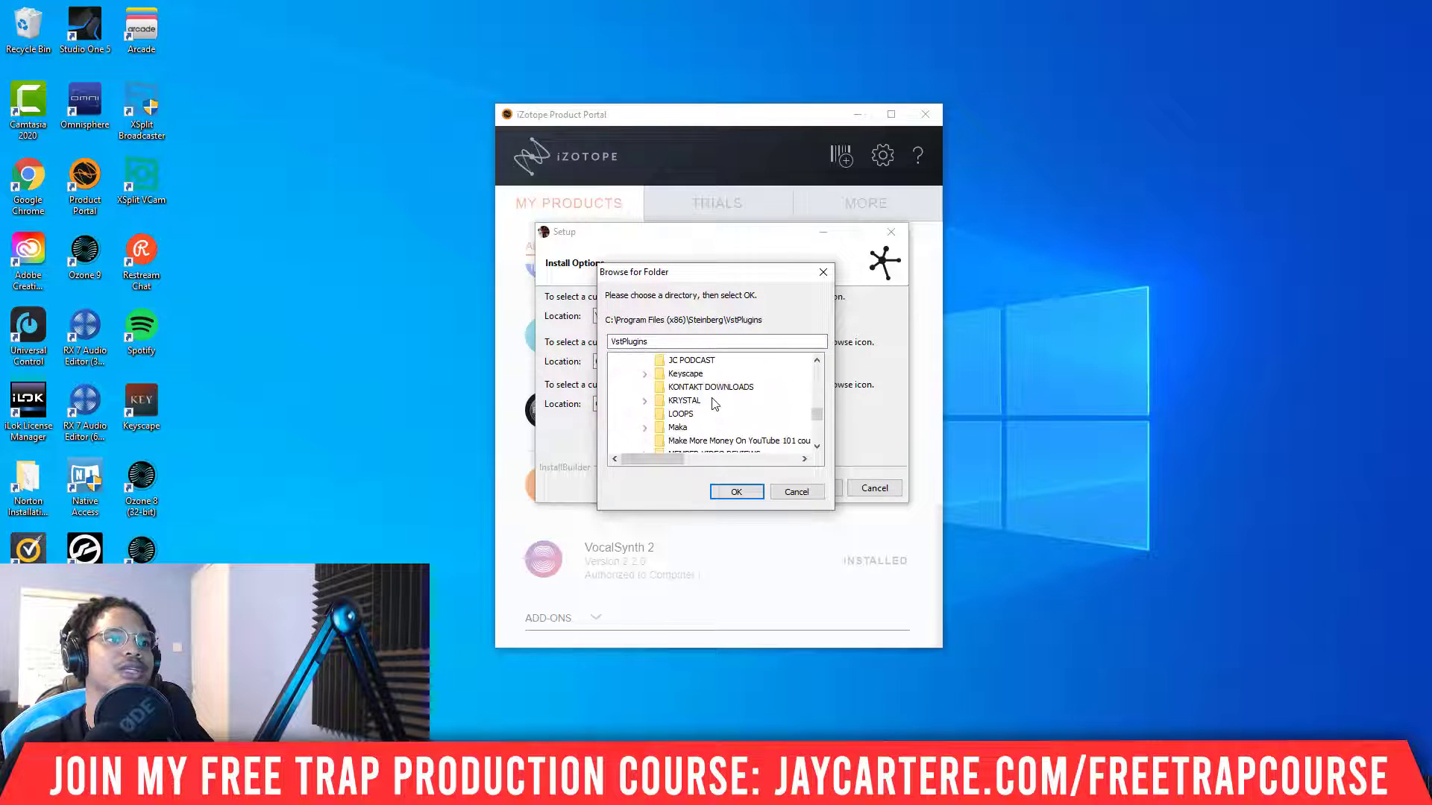
{"action": "scroll", "coordinate": [715, 404], "scroll_direction": "down", "scroll_amount": 5}
{"action": "left_click_drag", "start_coordinate": [669, 282], "coordinate": [741, 282]}
{"action": "scroll", "coordinate": [757, 423], "scroll_direction": "down", "scroll_amount": 8}
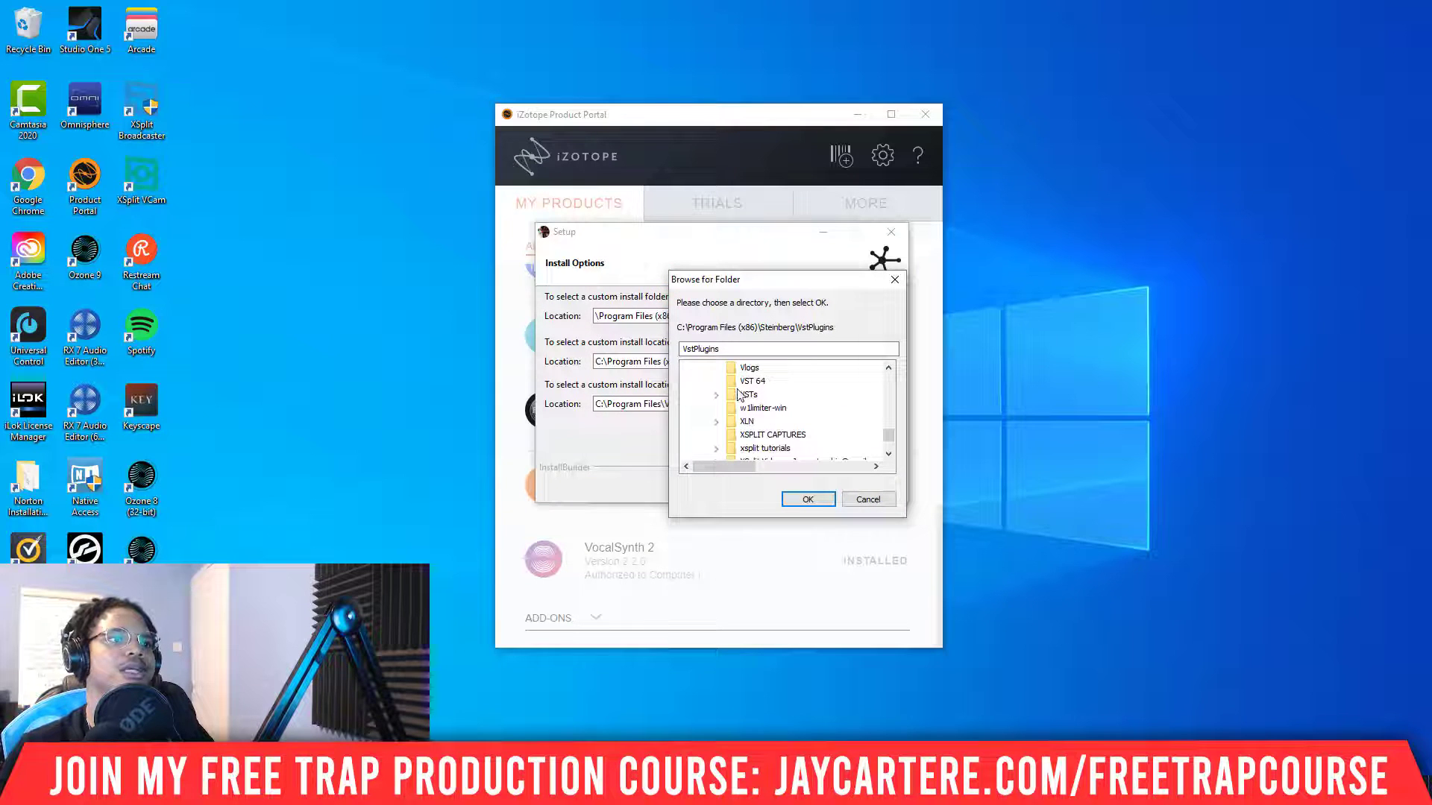
{"action": "left_click", "coordinate": [742, 395]}
{"action": "left_click", "coordinate": [808, 499]}
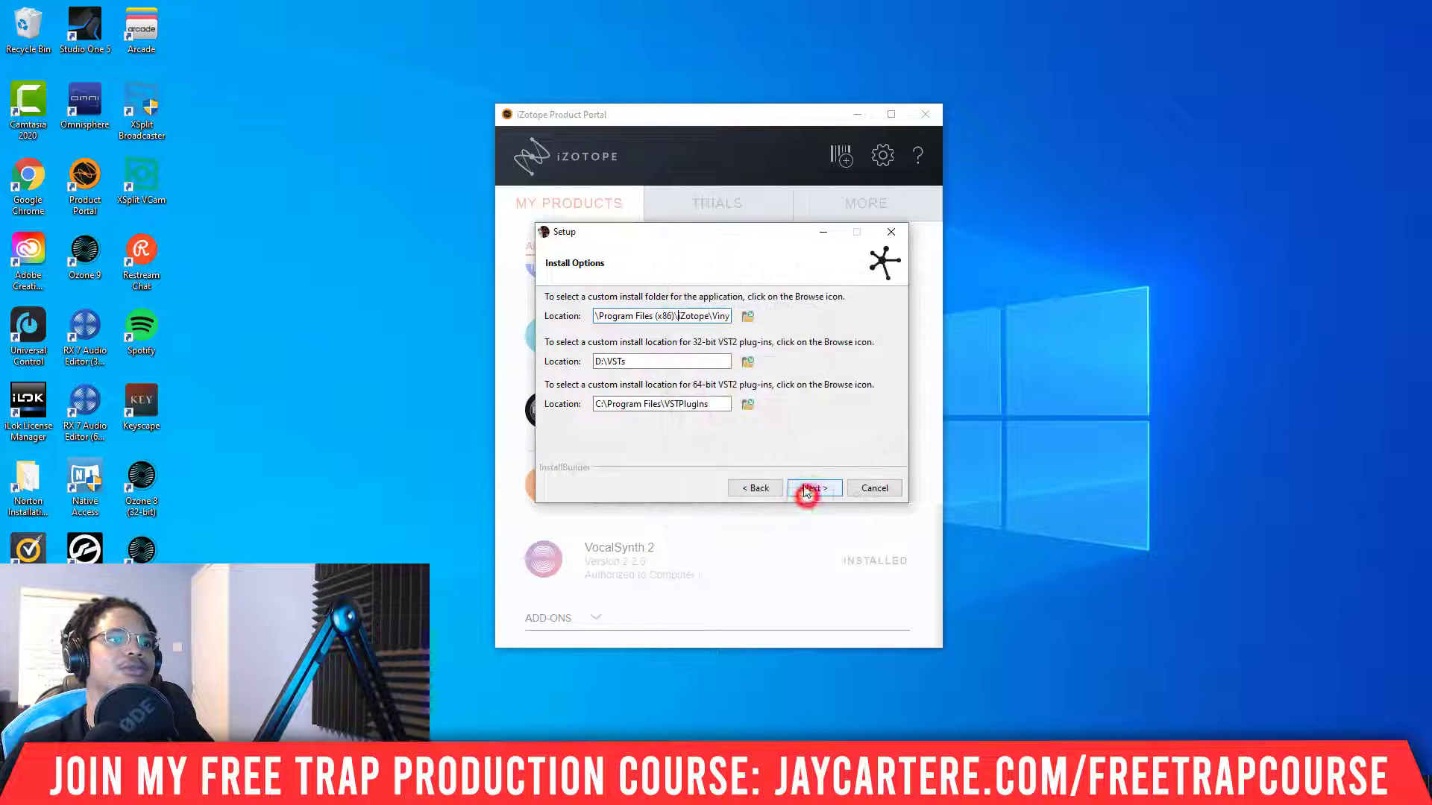
Set the install location for the 64-bit VST2 plug-ins to the D:\VST 64 folder
{"action": "left_click", "coordinate": [751, 410]}
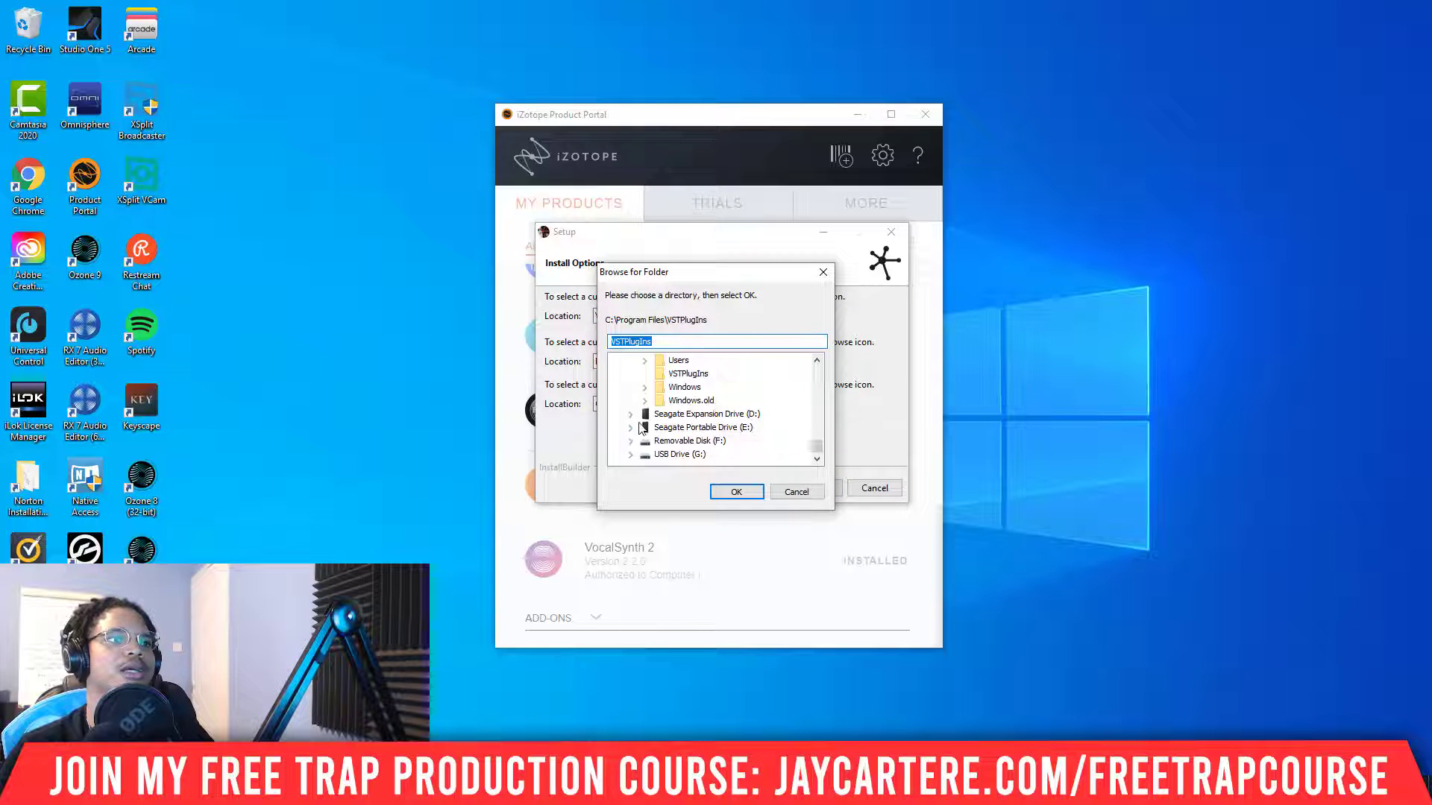
{"action": "left_click", "coordinate": [633, 416]}
{"action": "scroll", "coordinate": [687, 421], "scroll_direction": "down", "scroll_amount": 10}
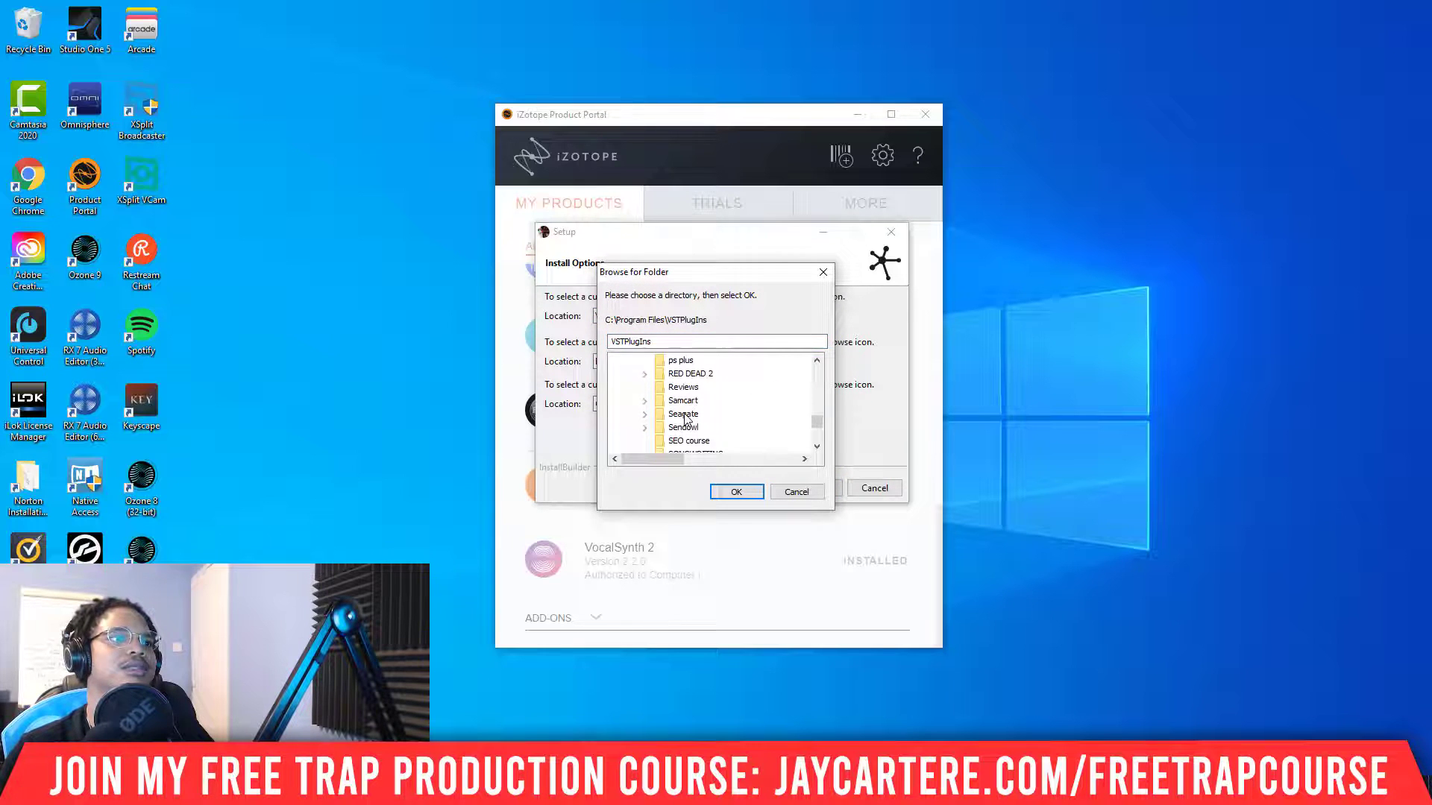
{"action": "scroll", "coordinate": [685, 419], "scroll_direction": "down", "scroll_amount": 4}
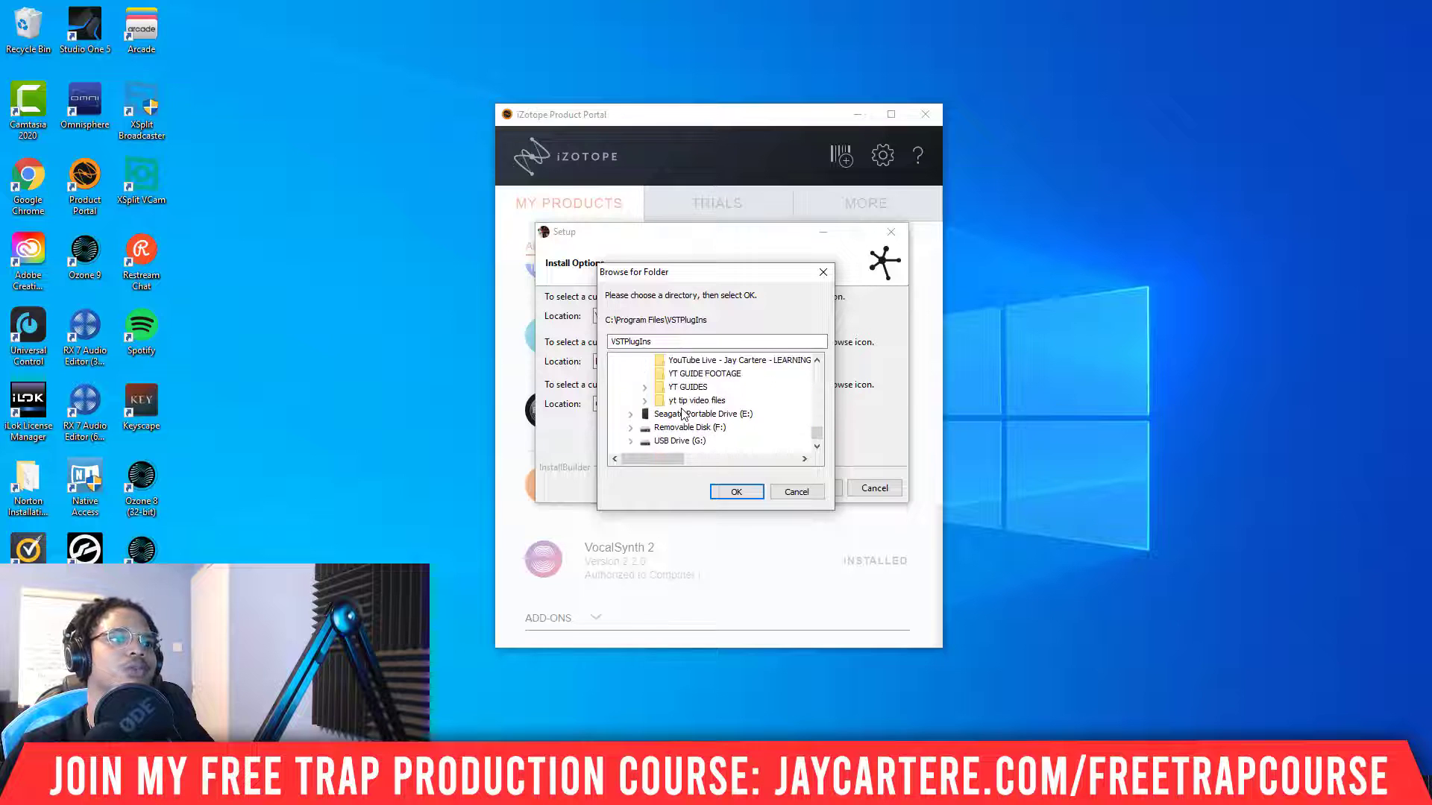
{"action": "scroll", "coordinate": [666, 404], "scroll_direction": "up", "scroll_amount": 3}
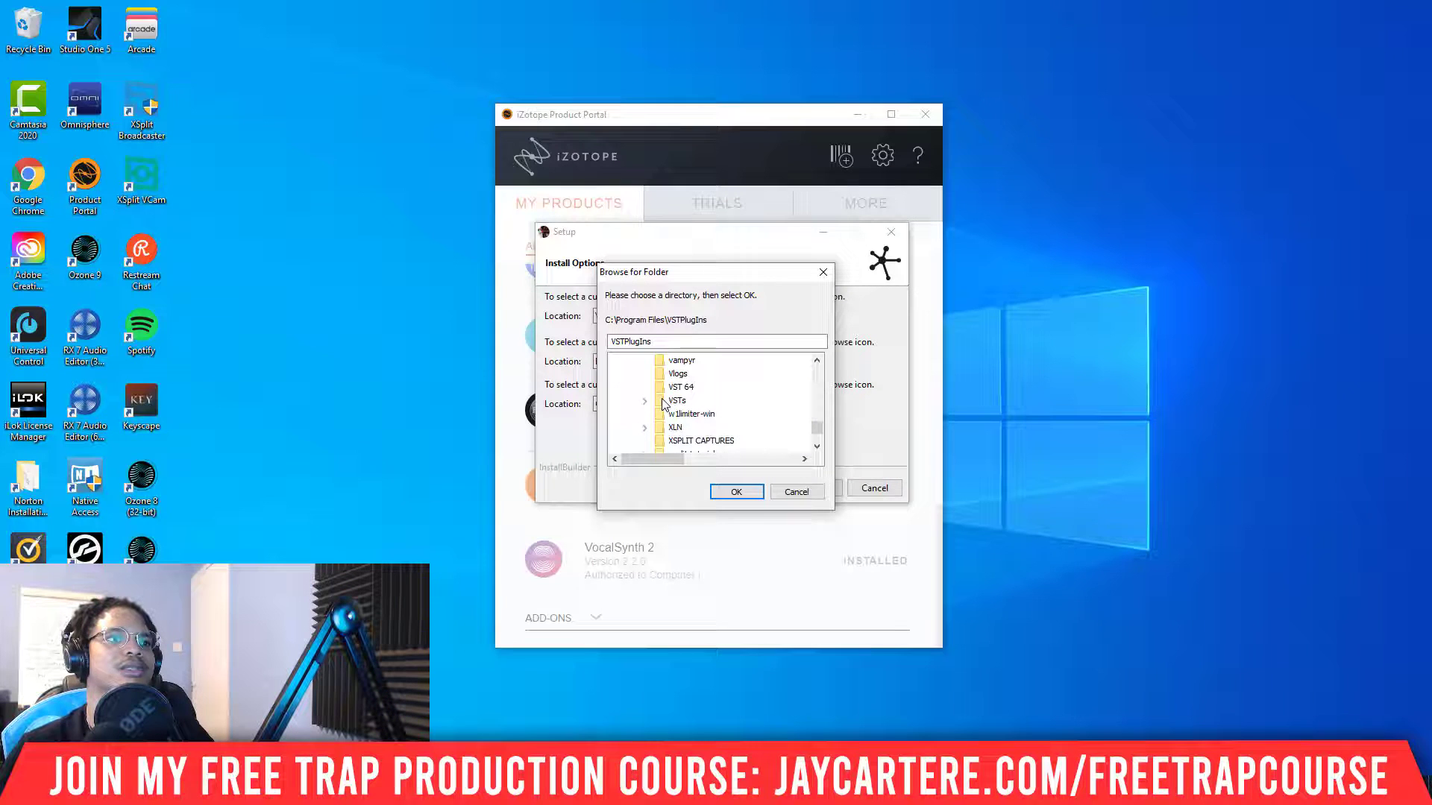
{"action": "left_click", "coordinate": [732, 491]}
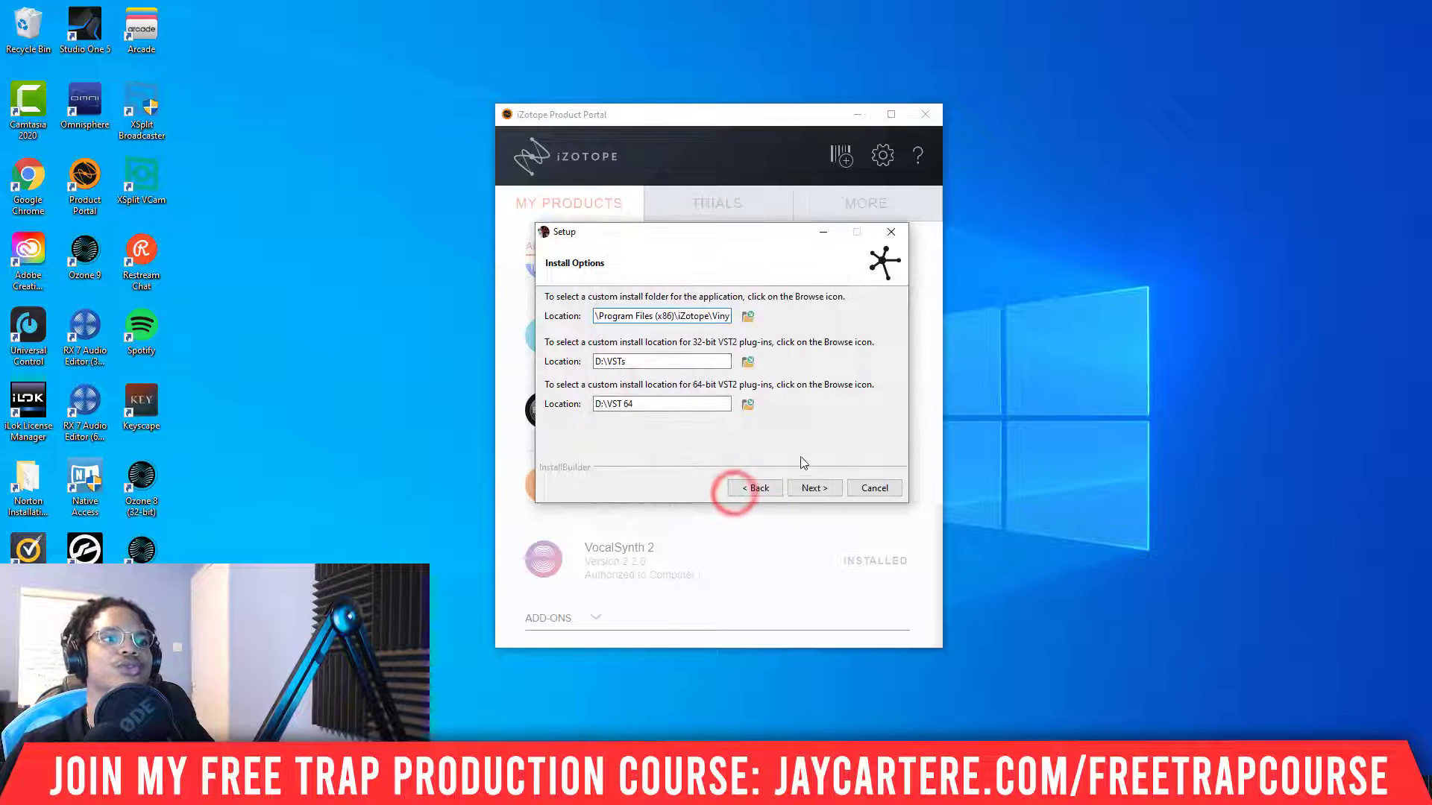
Run the Vinyl installation with the chosen folders and dismiss the C++ redistributable error messages
{"action": "left_click", "coordinate": [812, 495]}
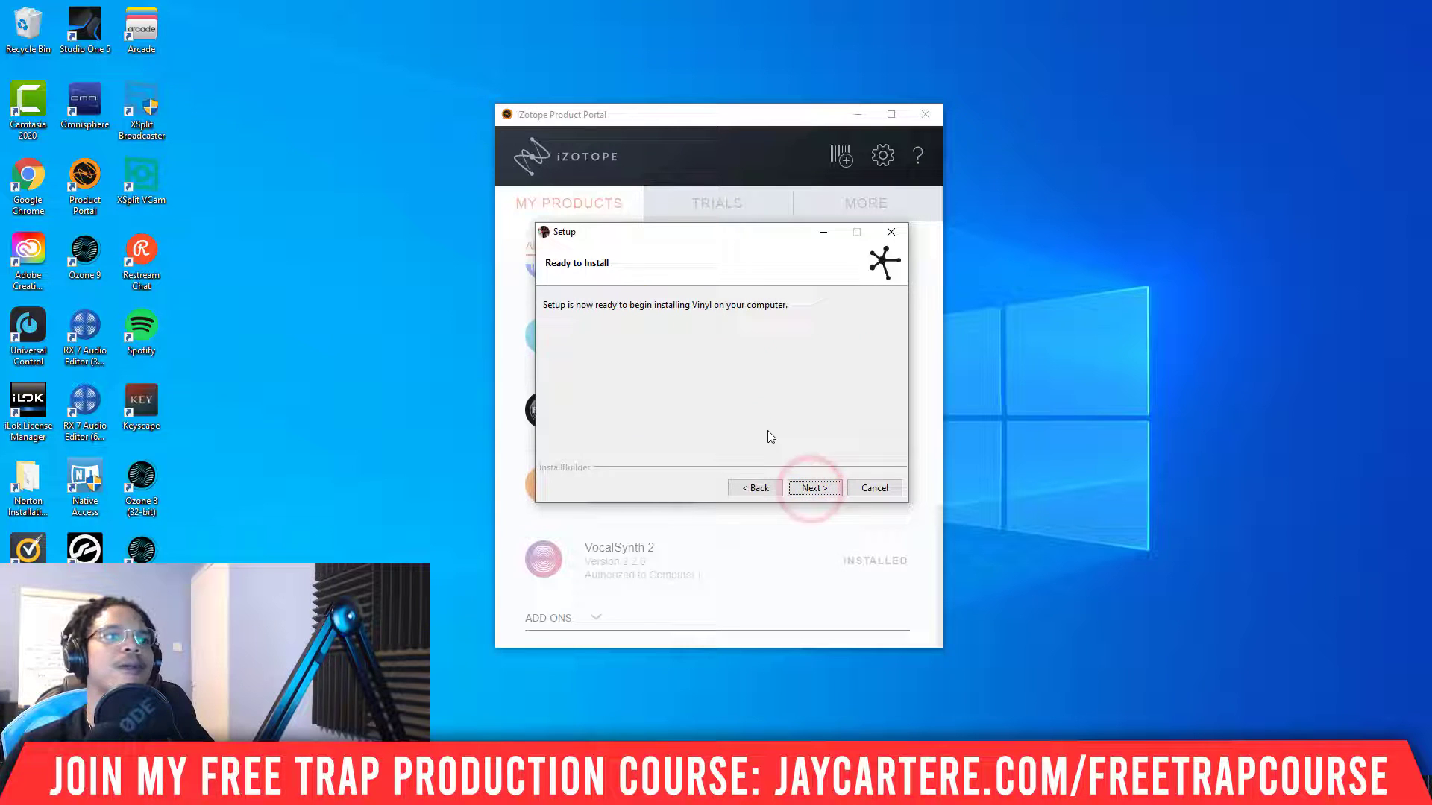
{"action": "left_click", "coordinate": [812, 489]}
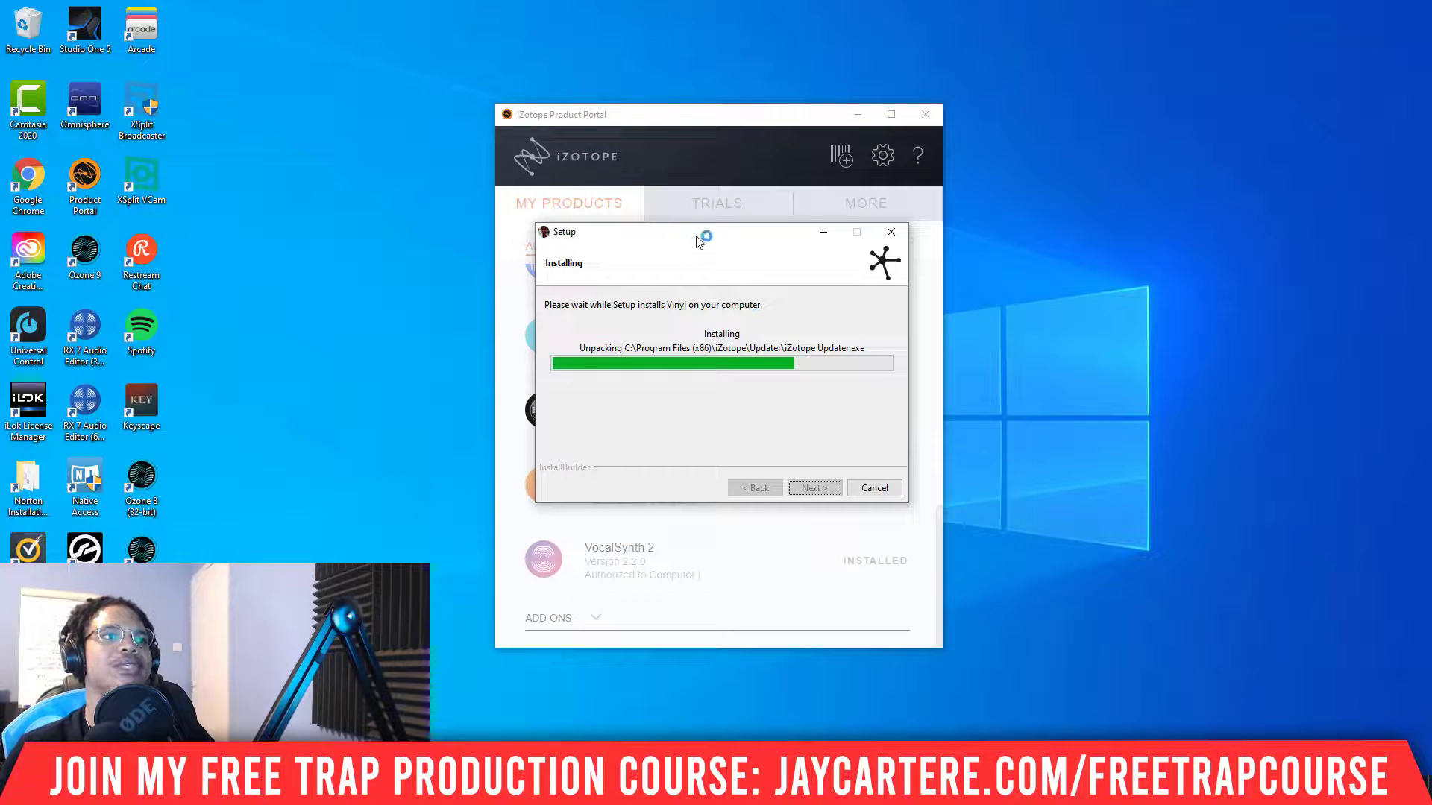
{"action": "left_click_drag", "start_coordinate": [707, 242], "coordinate": [772, 259]}
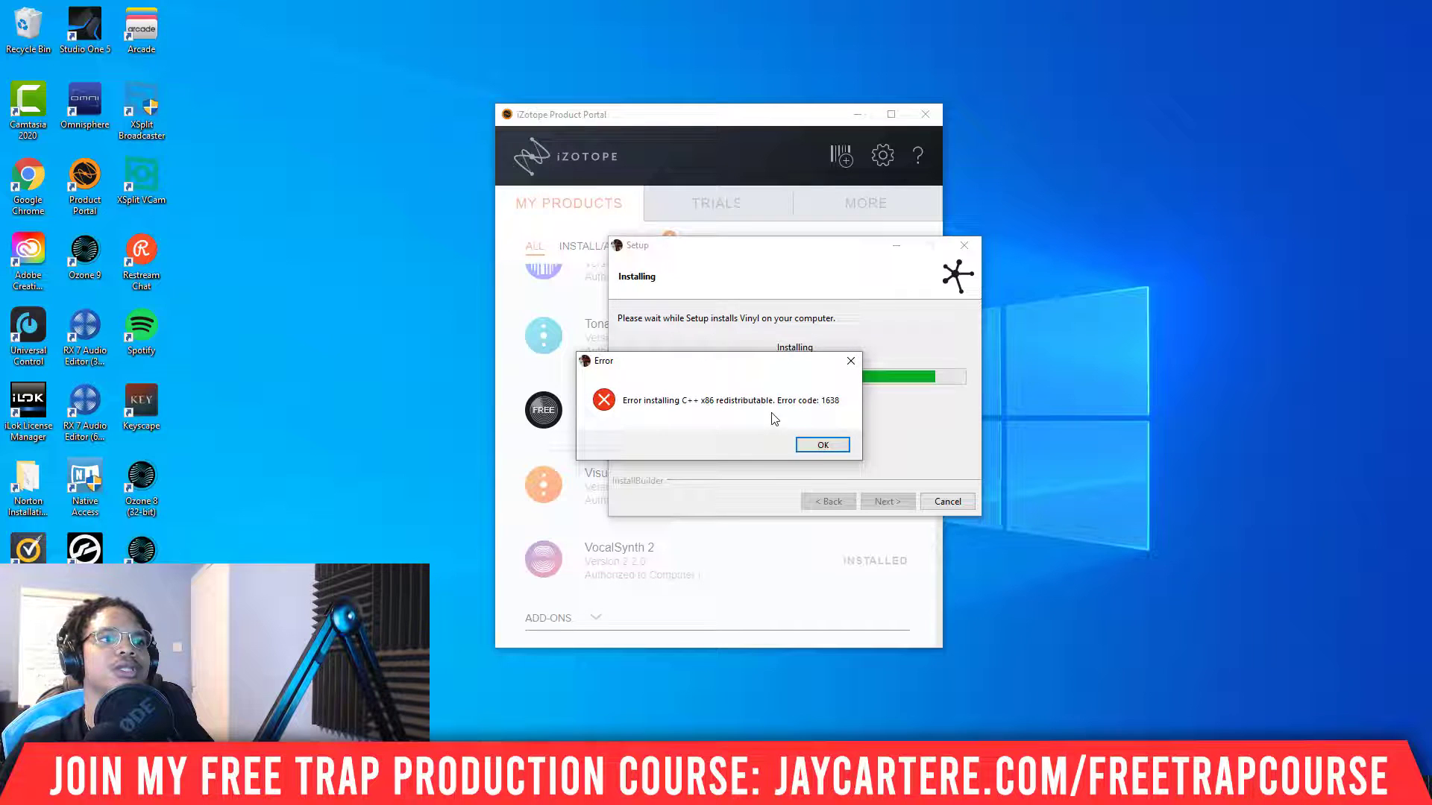
{"action": "left_click", "coordinate": [822, 445]}
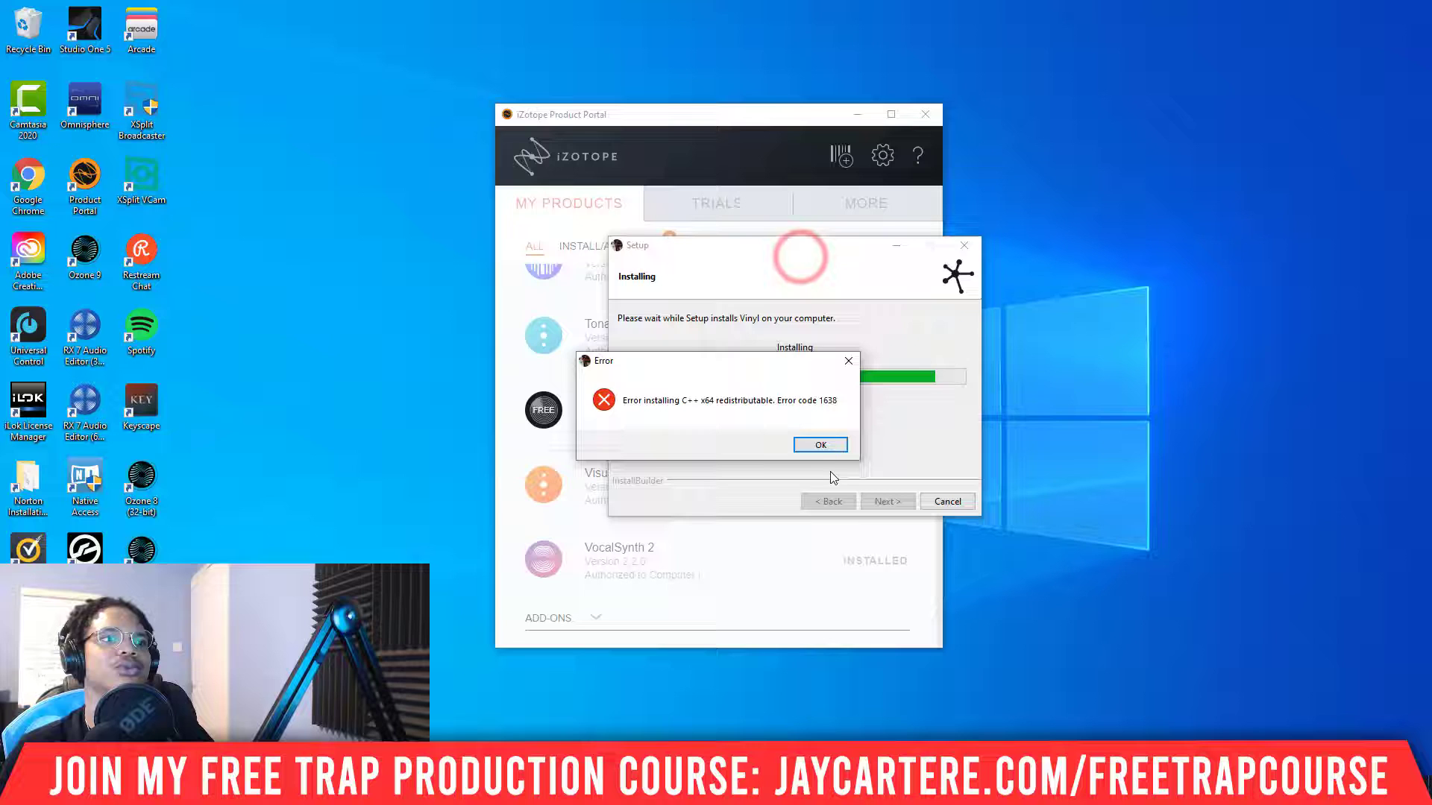
{"action": "left_click", "coordinate": [824, 446]}
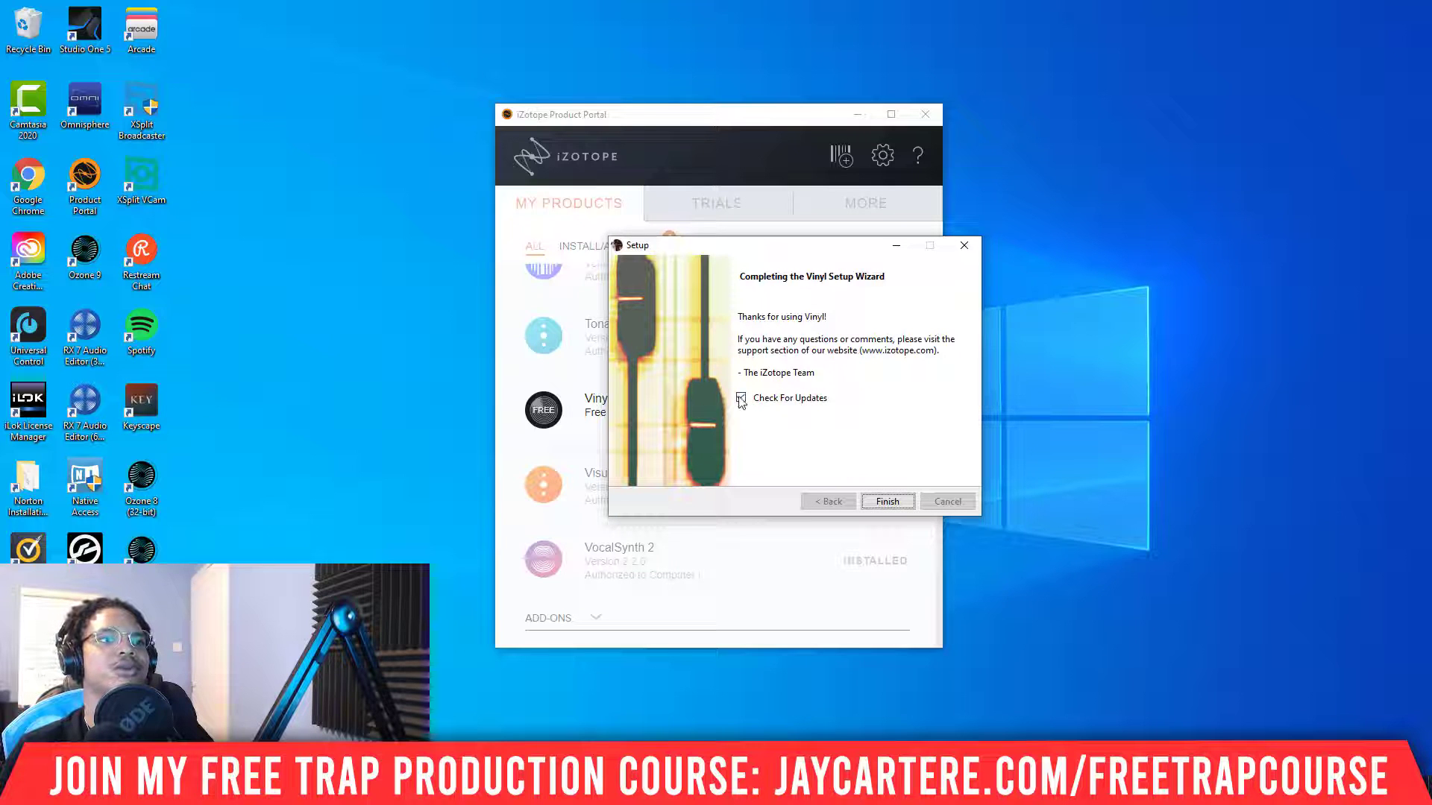
Finish the setup with Check For Updates turned off and authorize Vinyl to this computer
{"action": "left_click", "coordinate": [740, 398]}
{"action": "left_click", "coordinate": [882, 500]}
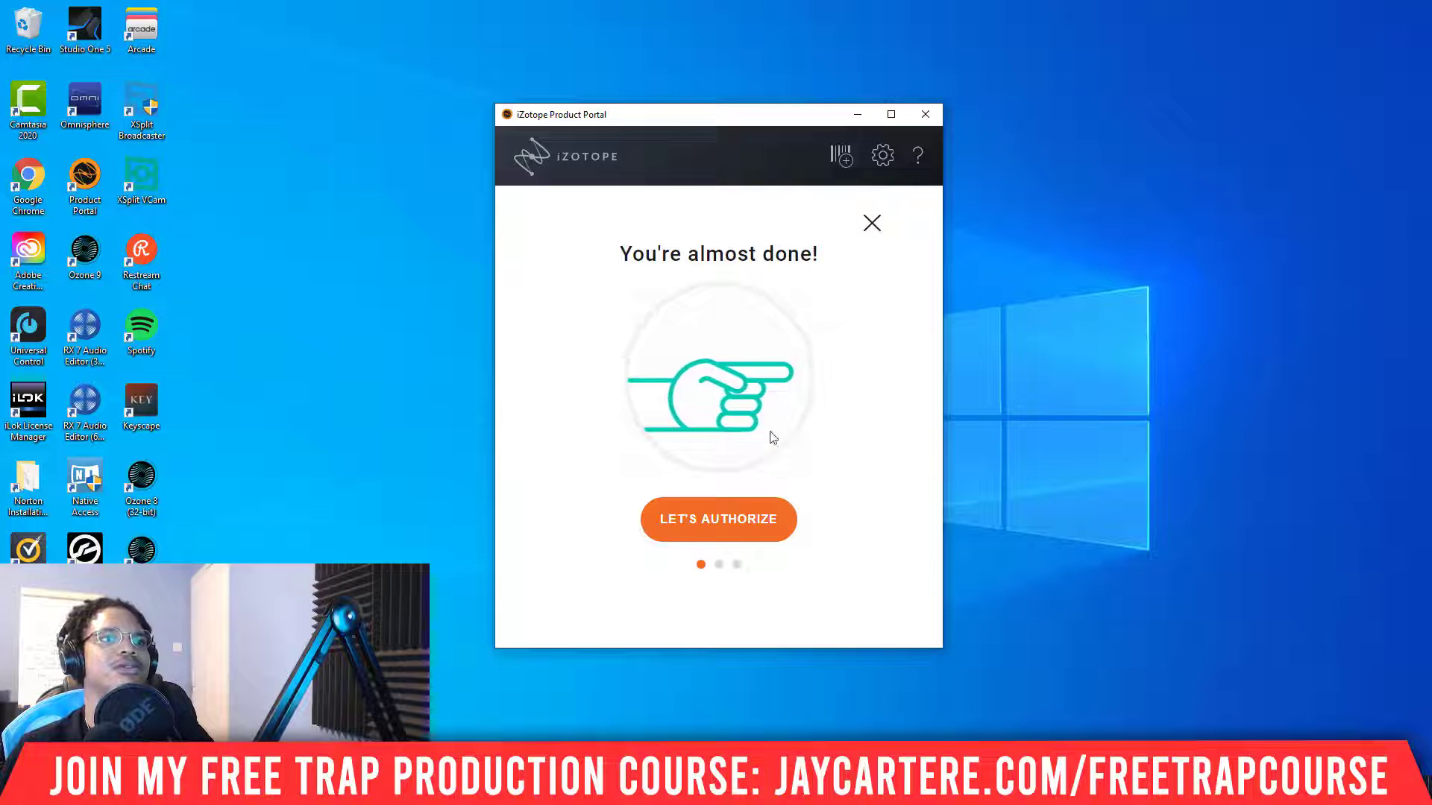
{"action": "left_click", "coordinate": [749, 519]}
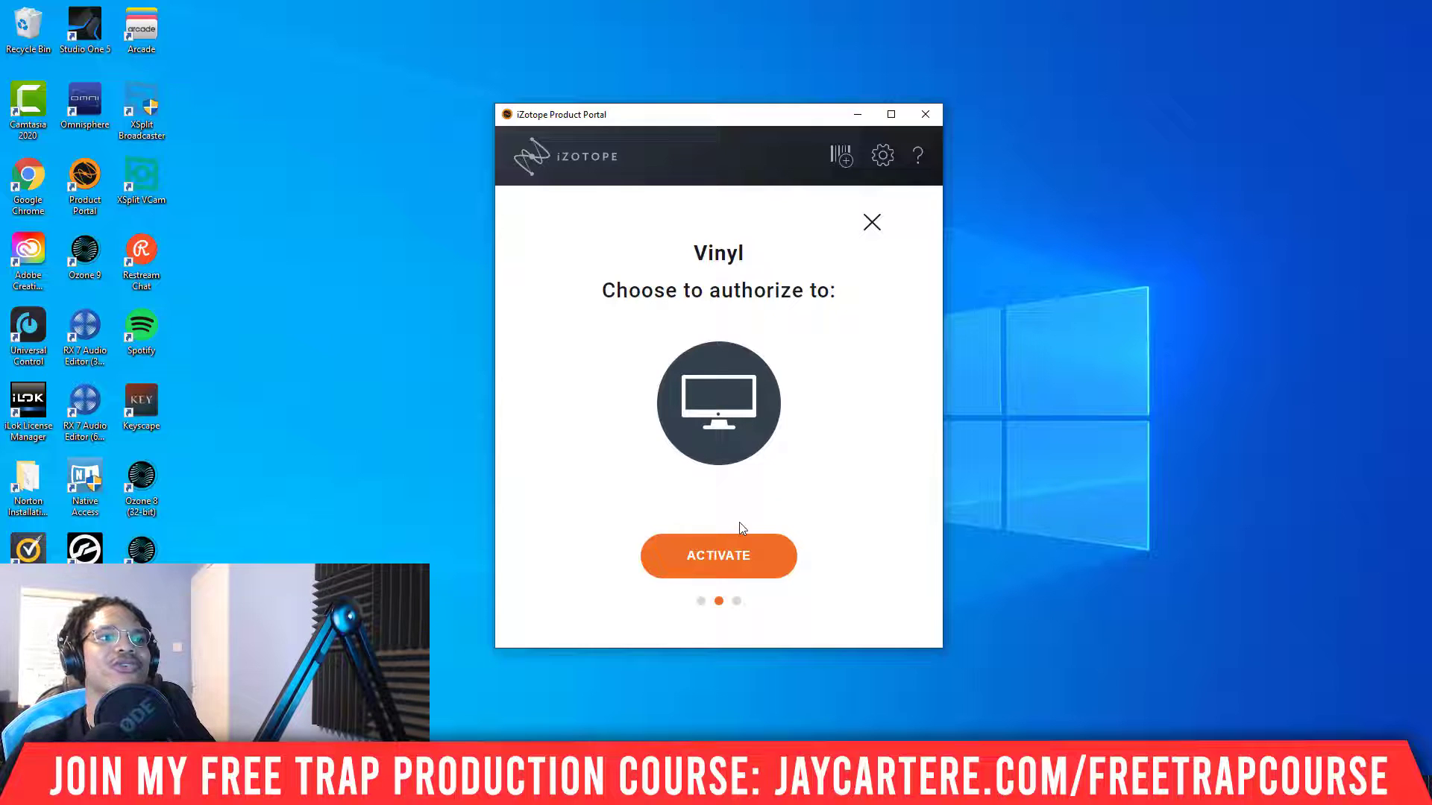
{"action": "left_click", "coordinate": [712, 557]}
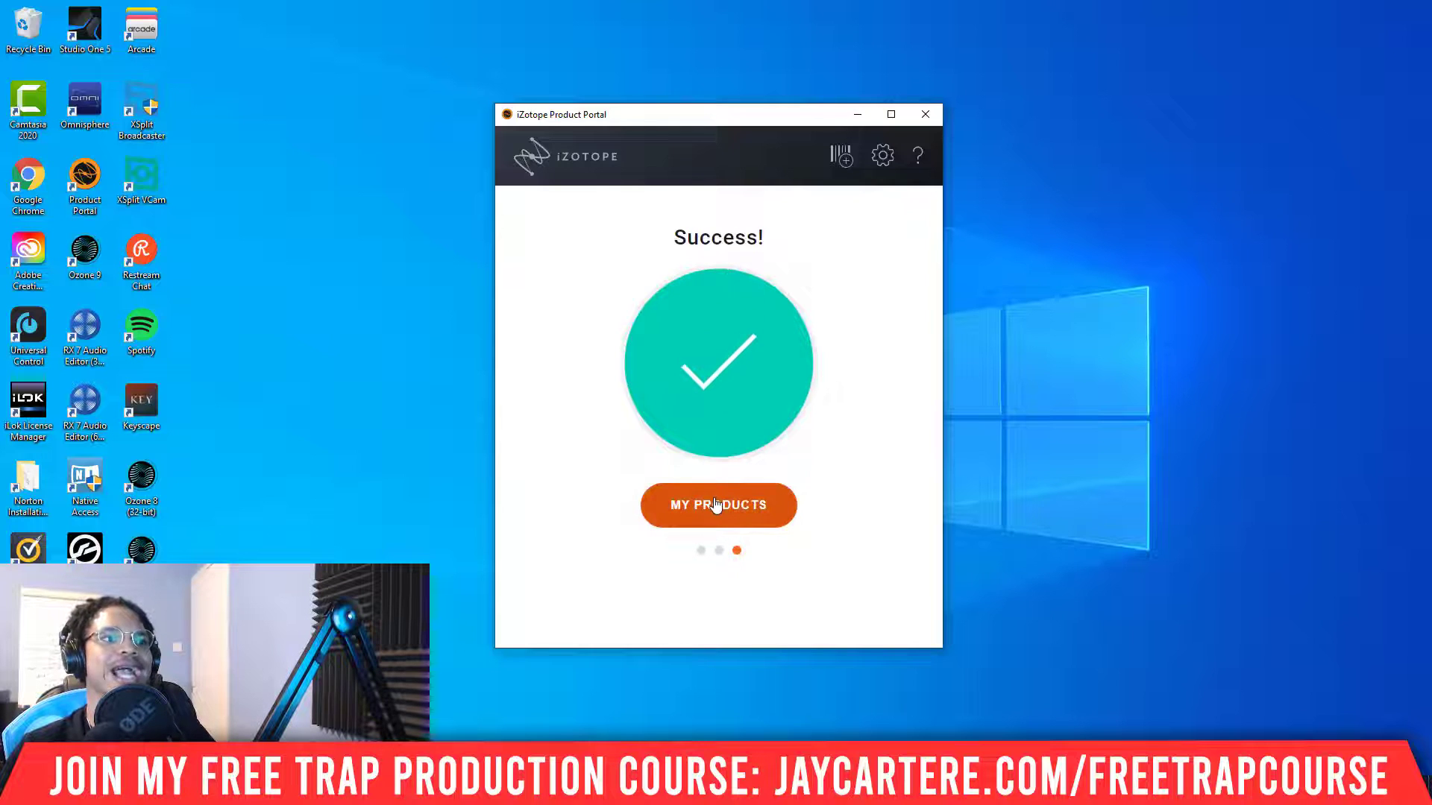
Leave the Product Portal's success page for FL Studio and bring up the mixer over the playlist
{"action": "left_click", "coordinate": [723, 508]}
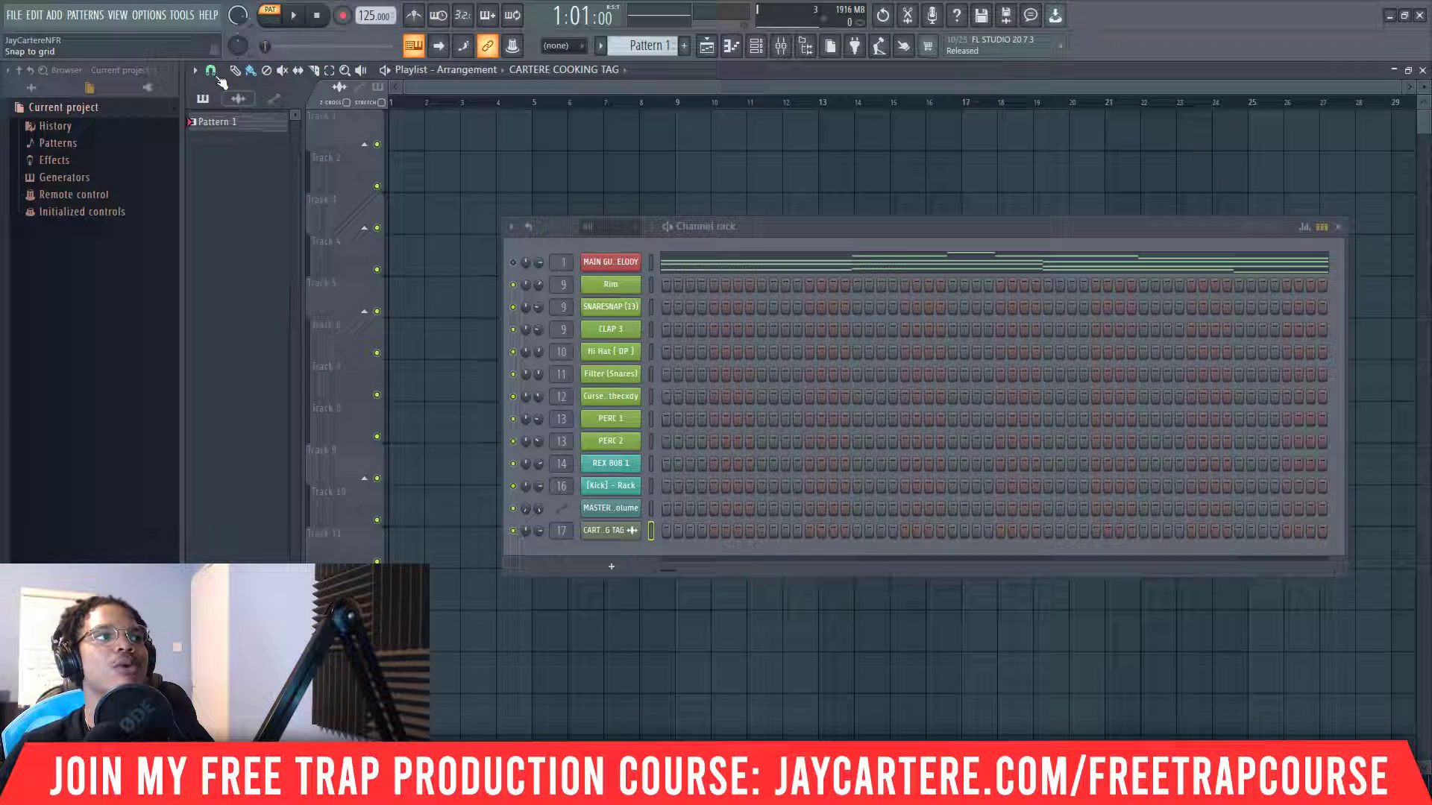
{"action": "left_click_drag", "start_coordinate": [810, 237], "coordinate": [729, 219]}
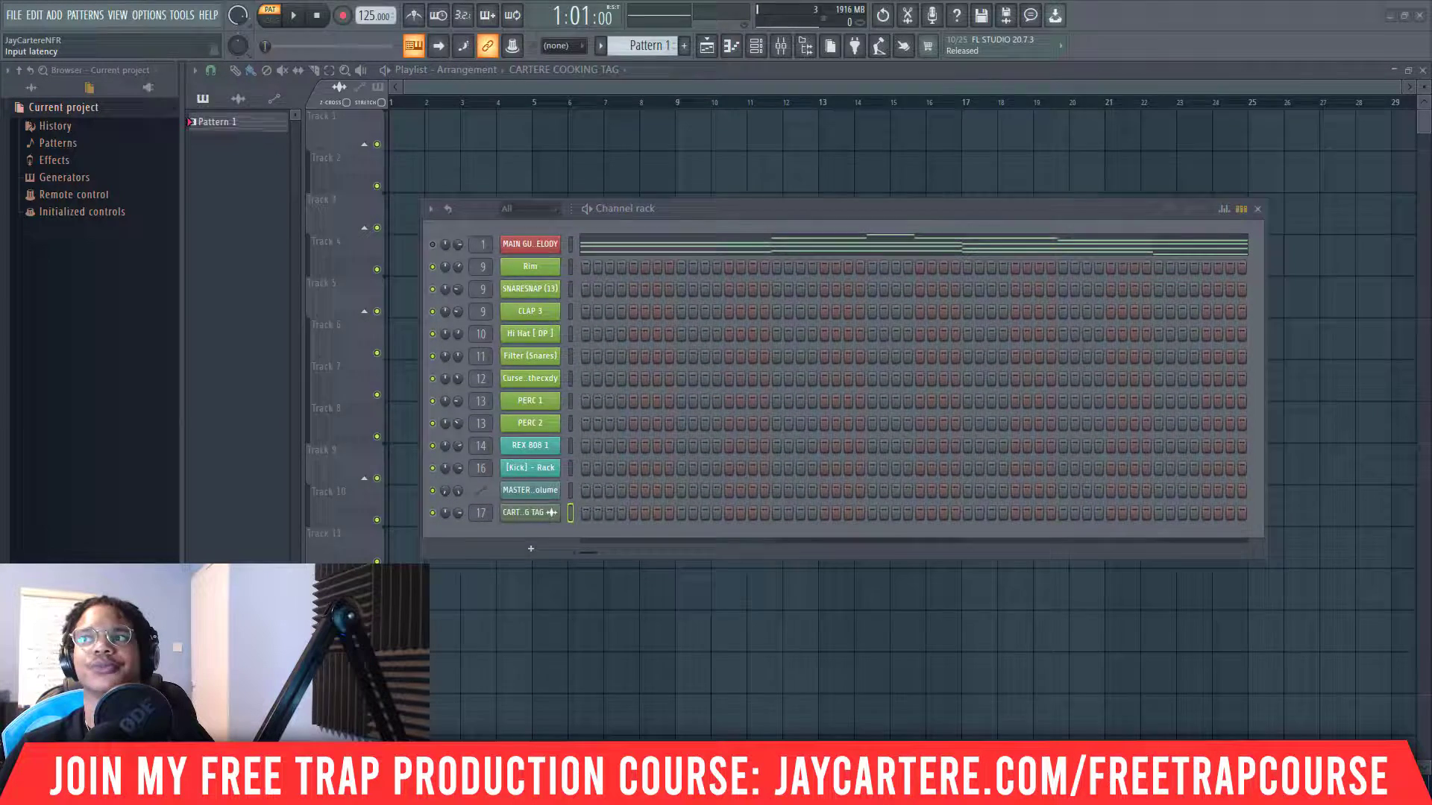
{"action": "key", "text": "F9"}
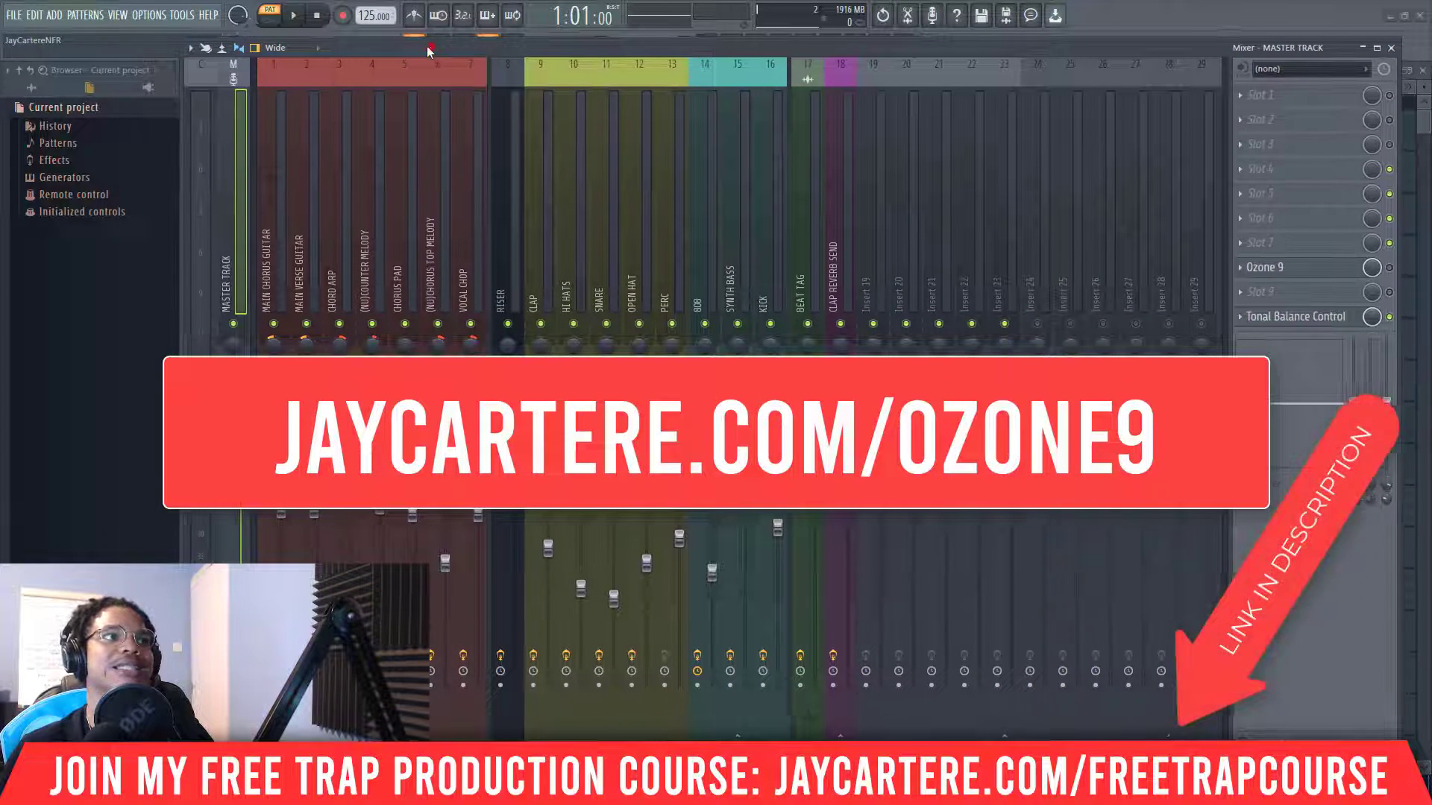
{"action": "left_click_drag", "start_coordinate": [572, 50], "coordinate": [562, 50]}
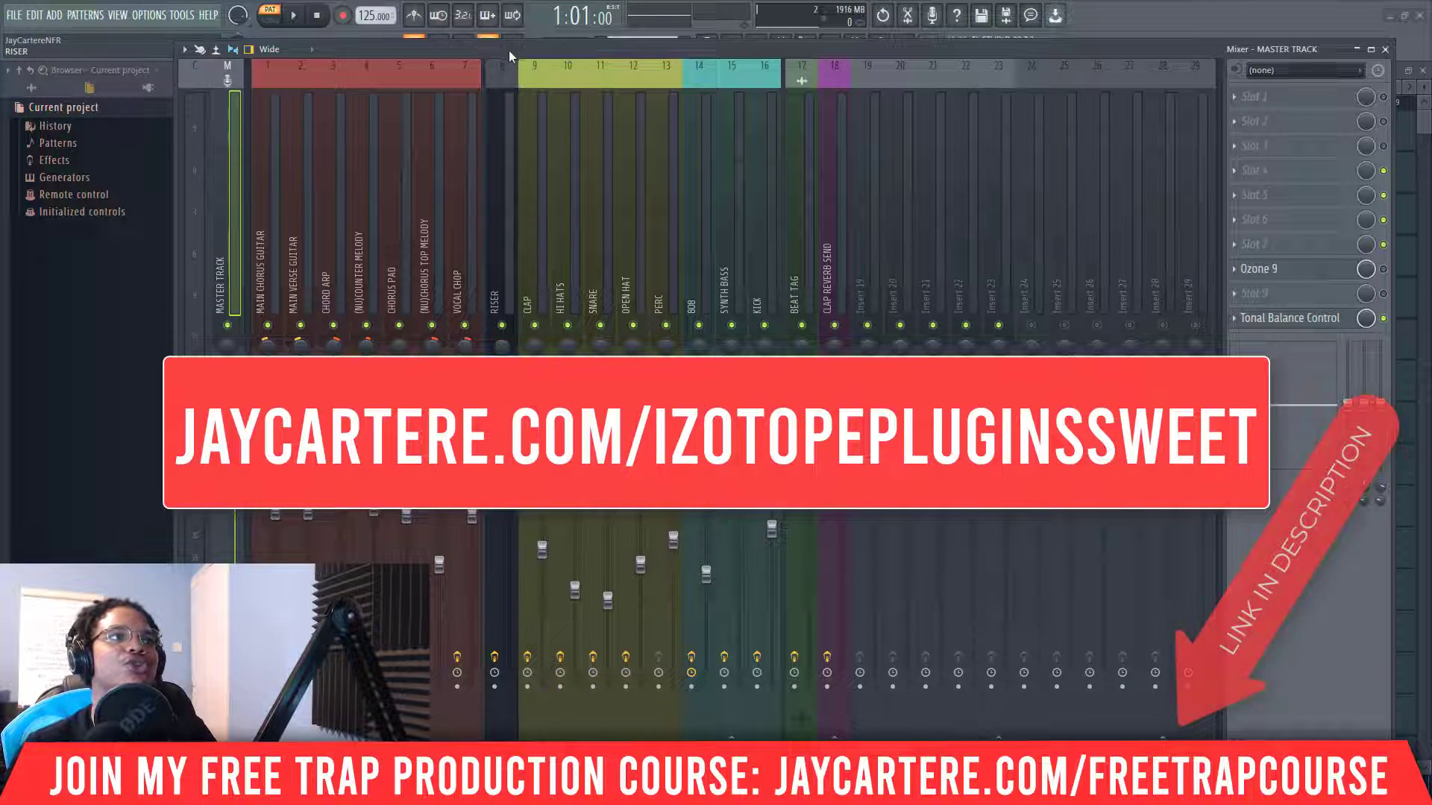
{"action": "mouse_move", "coordinate": [509, 49]}
{"action": "left_mouse_down"}
{"action": "mouse_move", "coordinate": [492, 101]}
{"action": "mouse_move", "coordinate": [515, 25]}
{"action": "left_mouse_up"}
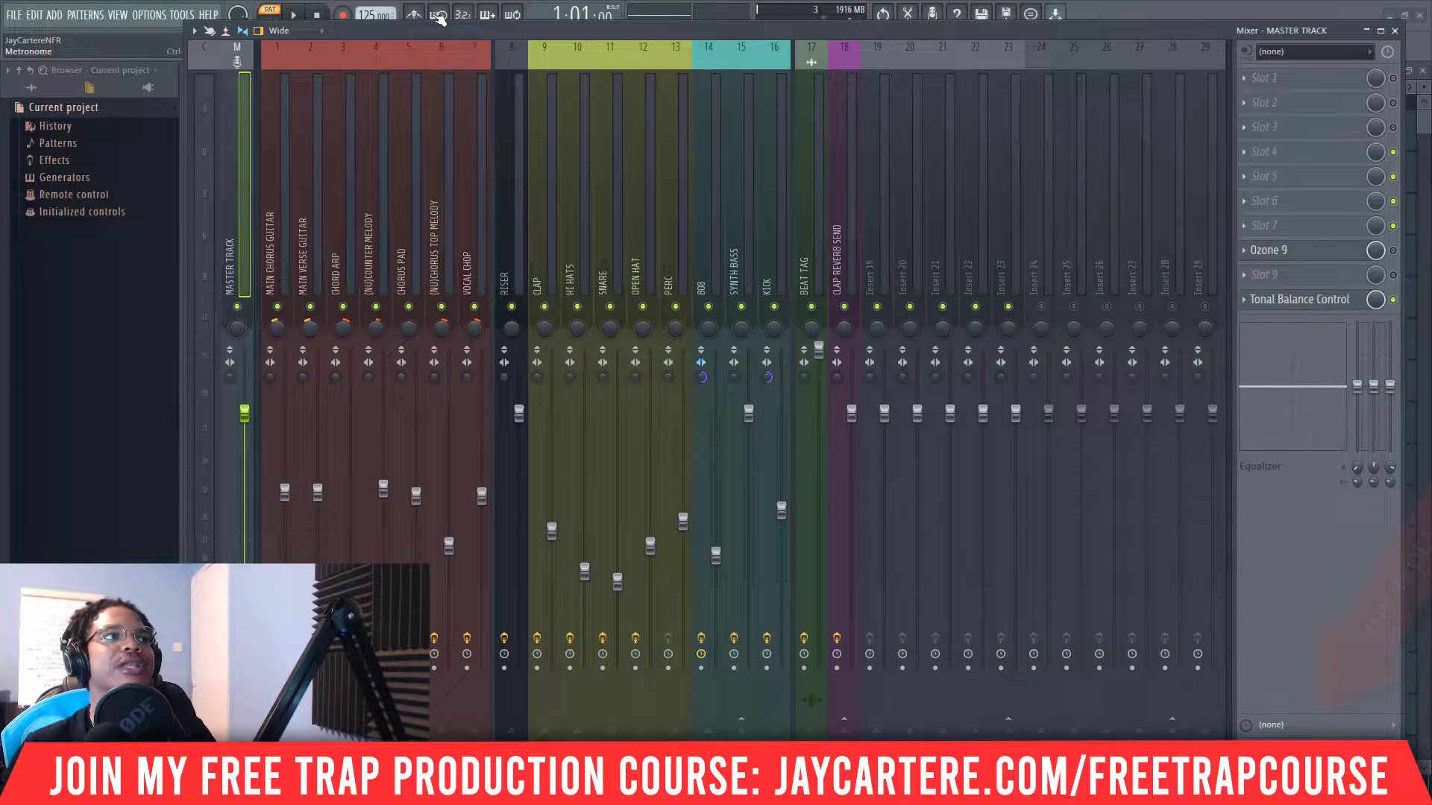
{"action": "left_click_drag", "start_coordinate": [356, 33], "coordinate": [353, 29]}
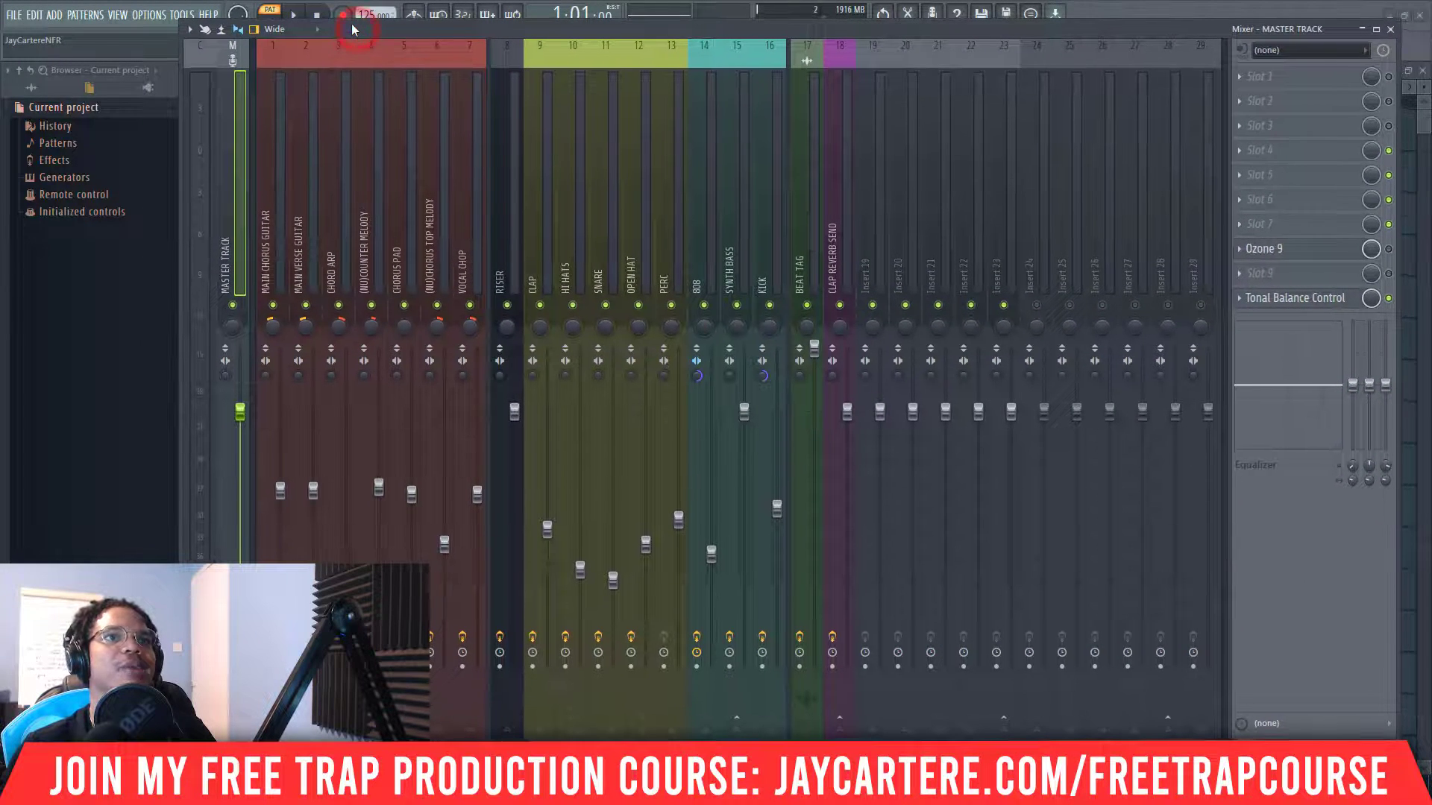
Open the FL Studio Plugin Manager and scan for newly installed plugins
{"action": "left_click", "coordinate": [149, 14]}
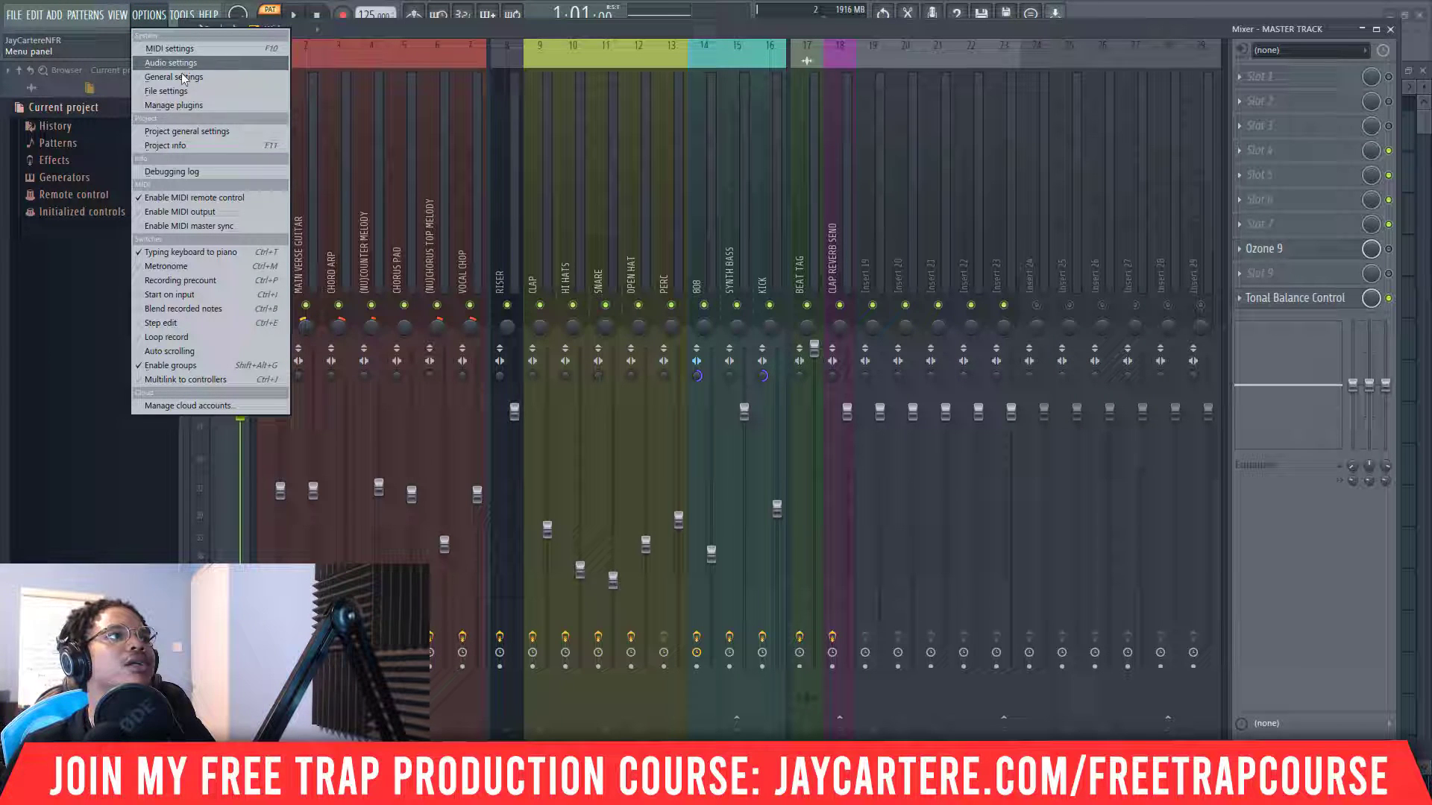
{"action": "left_click", "coordinate": [149, 15]}
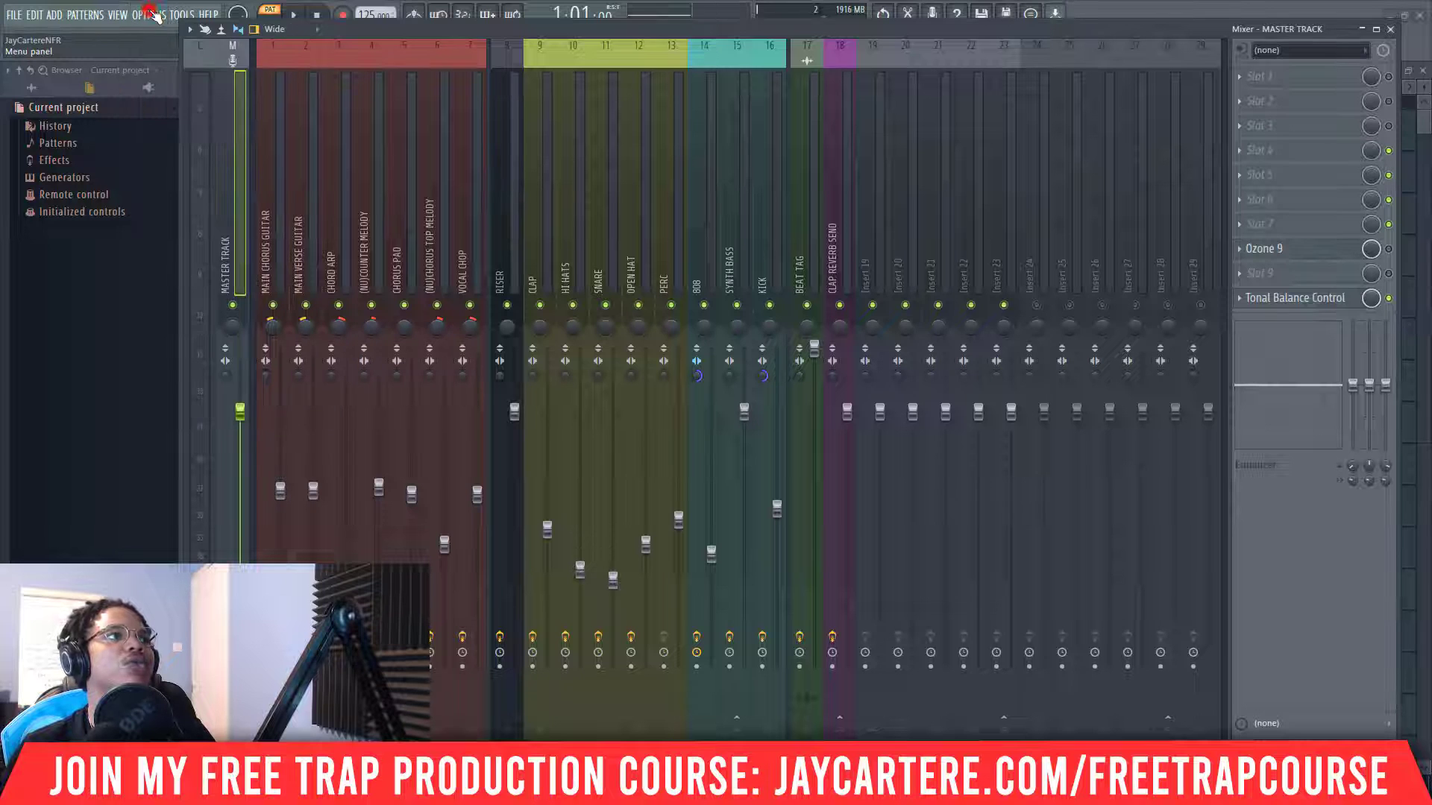
{"action": "left_click", "coordinate": [149, 16]}
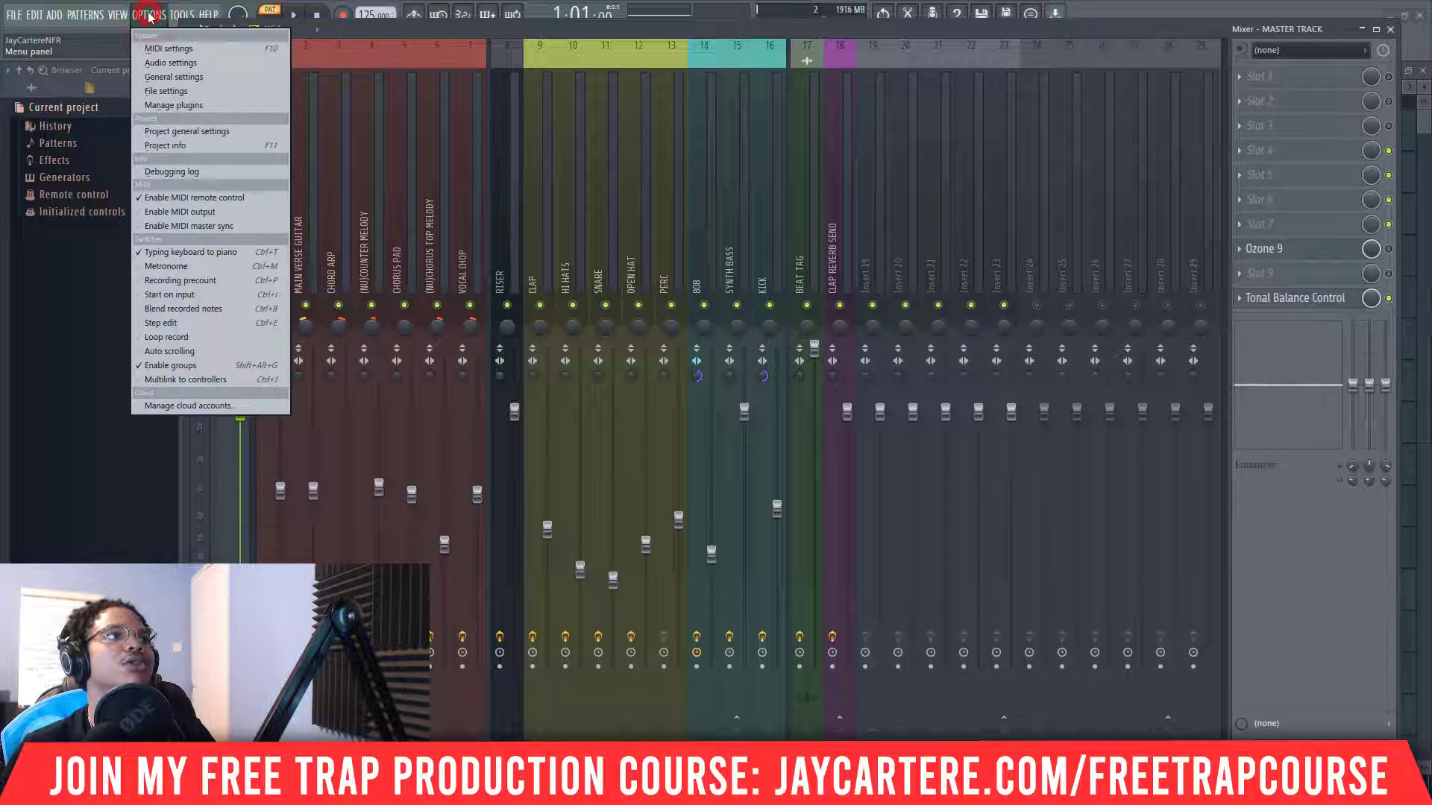
{"action": "left_click", "coordinate": [167, 106]}
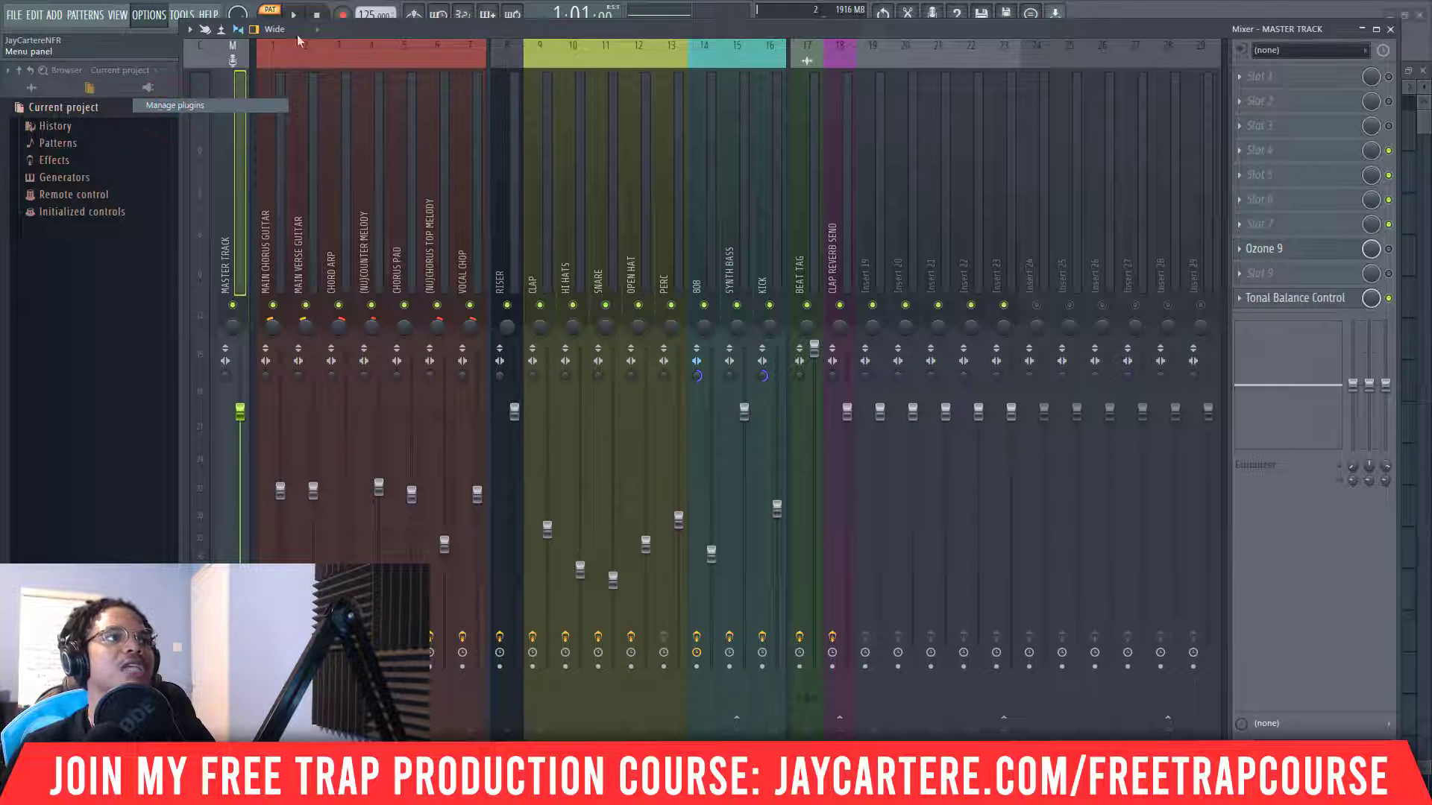
{"action": "double_click", "coordinate": [343, 31]}
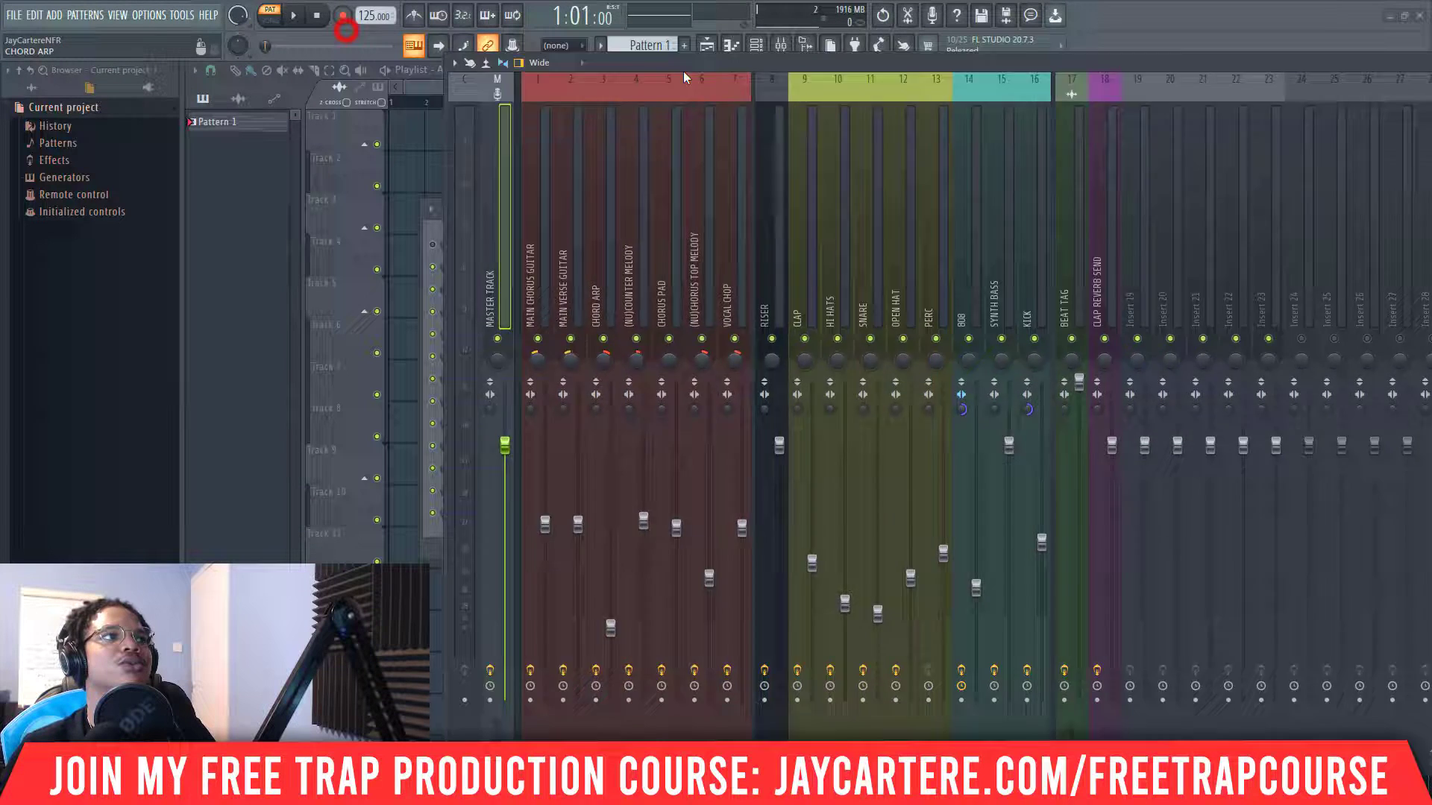
{"action": "left_click", "coordinate": [150, 18]}
{"action": "left_click", "coordinate": [212, 75]}
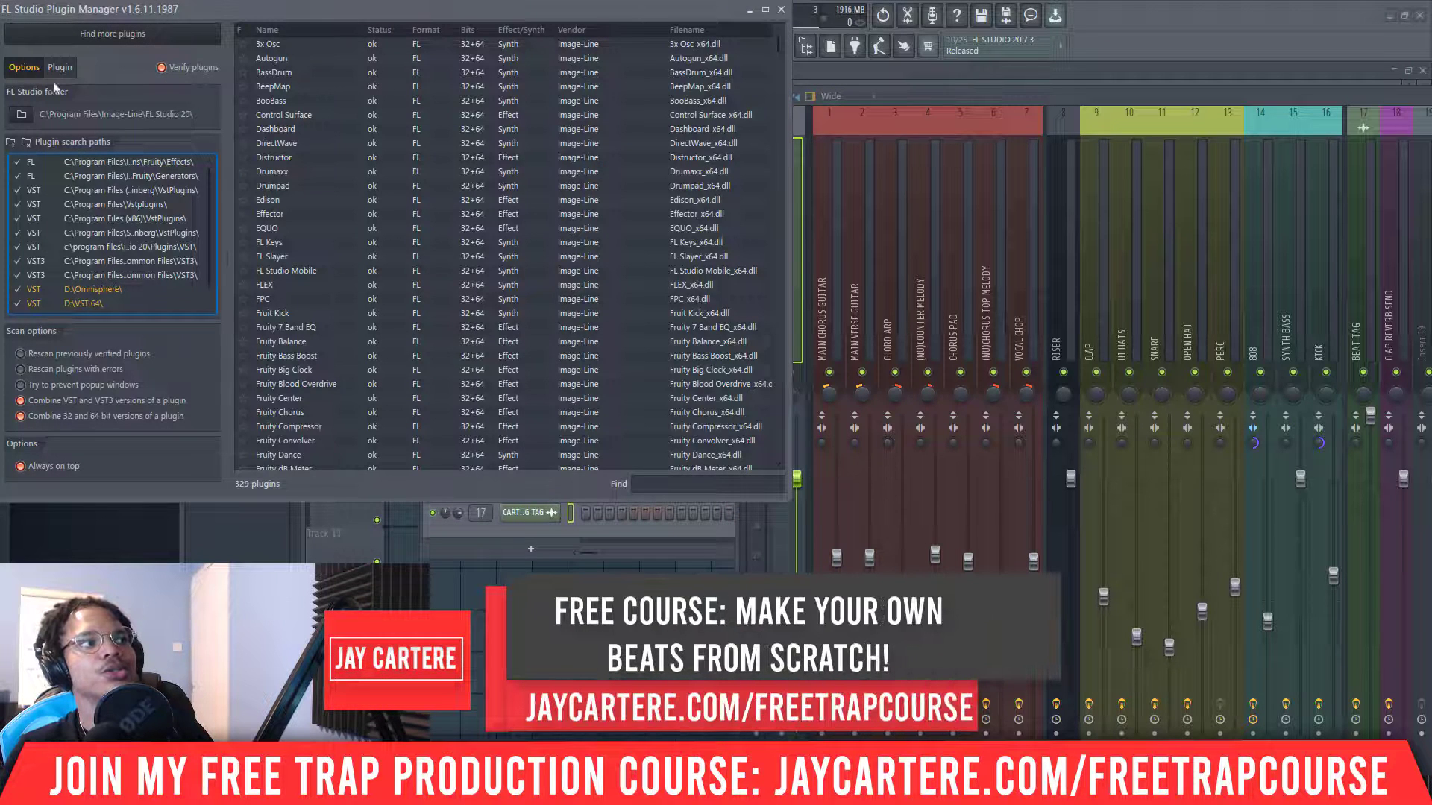
{"action": "left_click", "coordinate": [128, 35]}
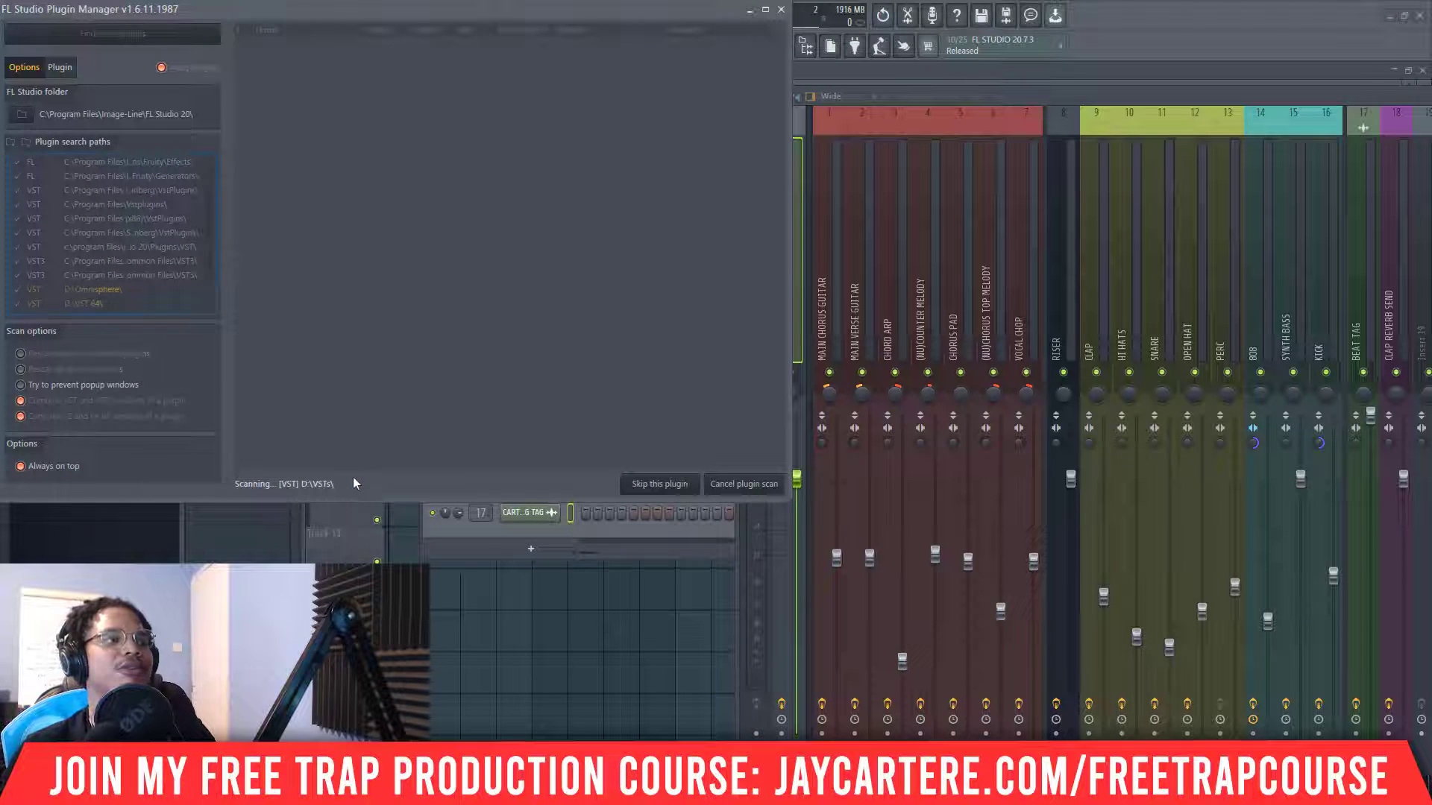
Mark the newly scanned iZotope Vinyl as a favorite in the plugin list and close the Plugin Manager
{"action": "scroll", "coordinate": [578, 369], "scroll_direction": "down", "scroll_amount": 10}
{"action": "left_click_drag", "start_coordinate": [778, 121], "coordinate": [807, 392]}
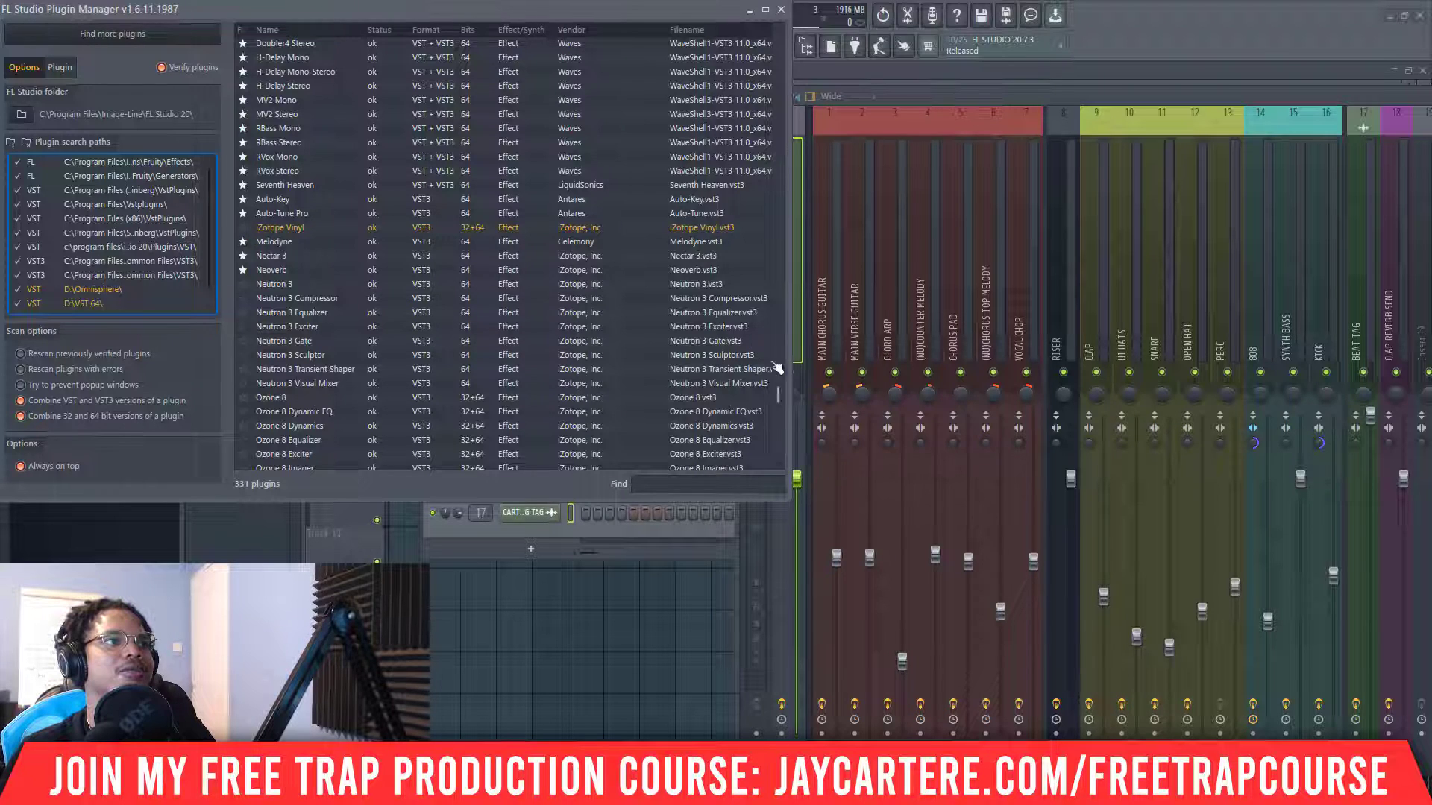
{"action": "left_click_drag", "start_coordinate": [783, 396], "coordinate": [780, 351]}
{"action": "scroll", "coordinate": [301, 150], "scroll_direction": "down", "scroll_amount": 10}
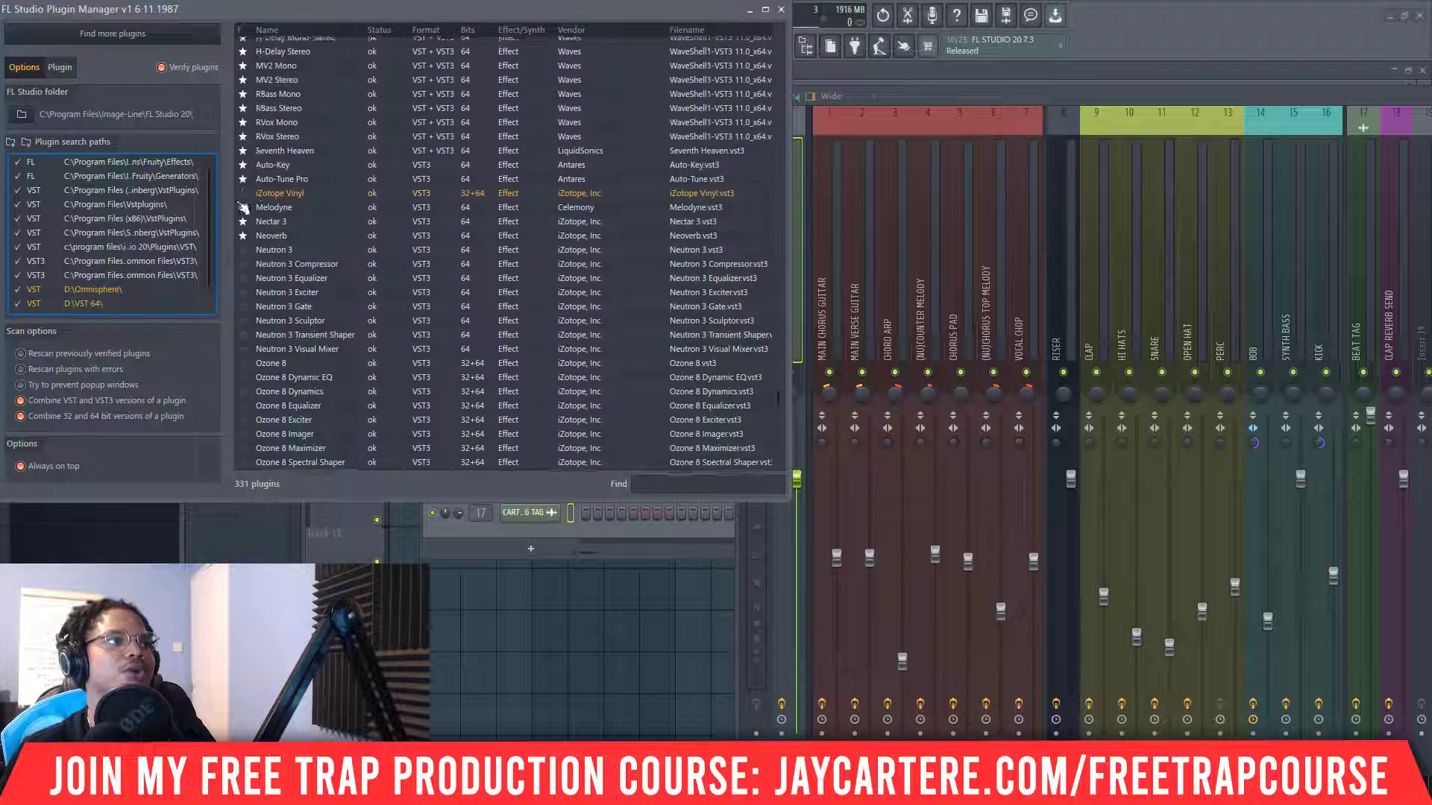
{"action": "left_click", "coordinate": [244, 203]}
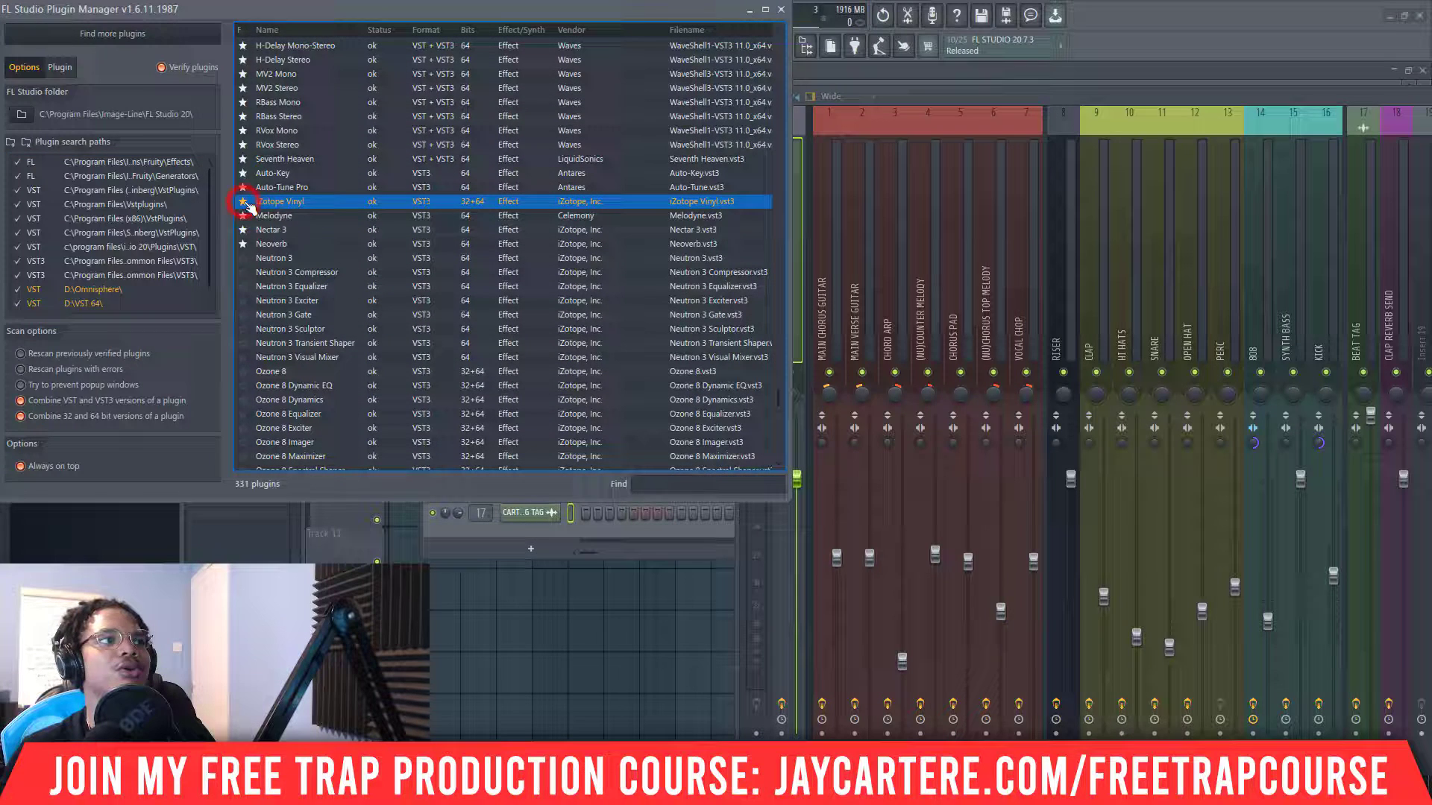
{"action": "left_click", "coordinate": [781, 9]}
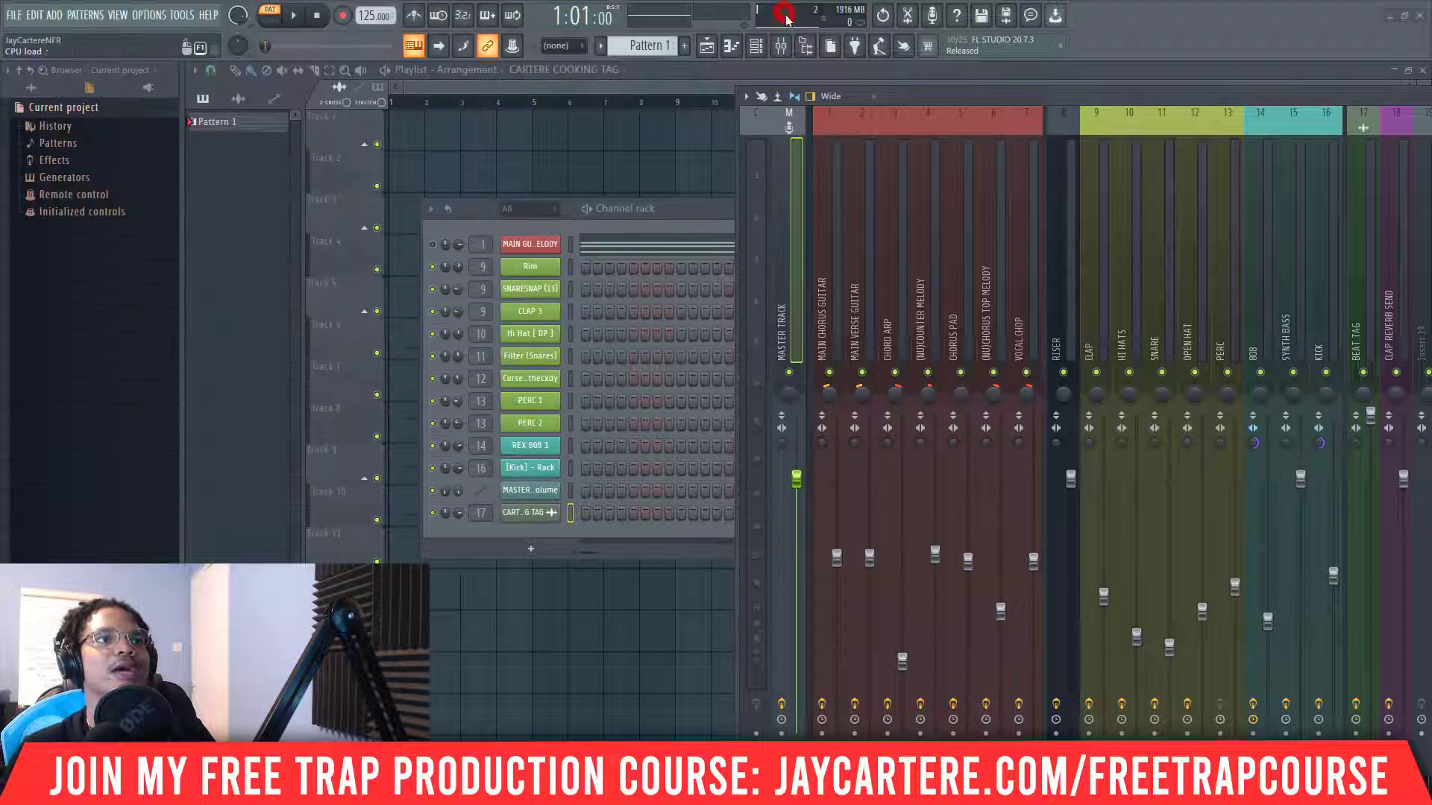
Load iZotope Vinyl into effect slot 3 of the MAIN CHORUS GUITAR mixer track
{"action": "left_click_drag", "start_coordinate": [974, 95], "coordinate": [313, 59]}
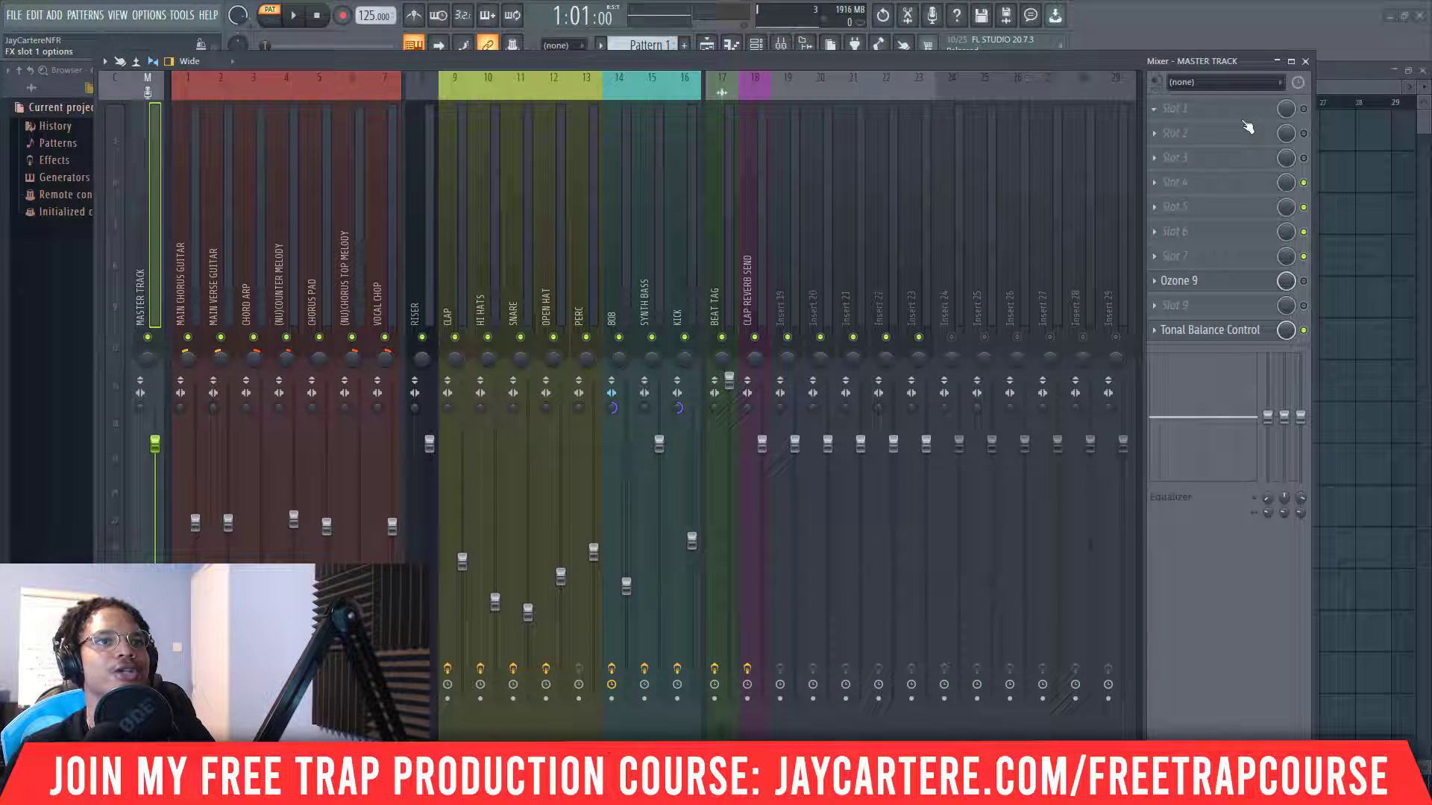
{"action": "left_click", "coordinate": [190, 249]}
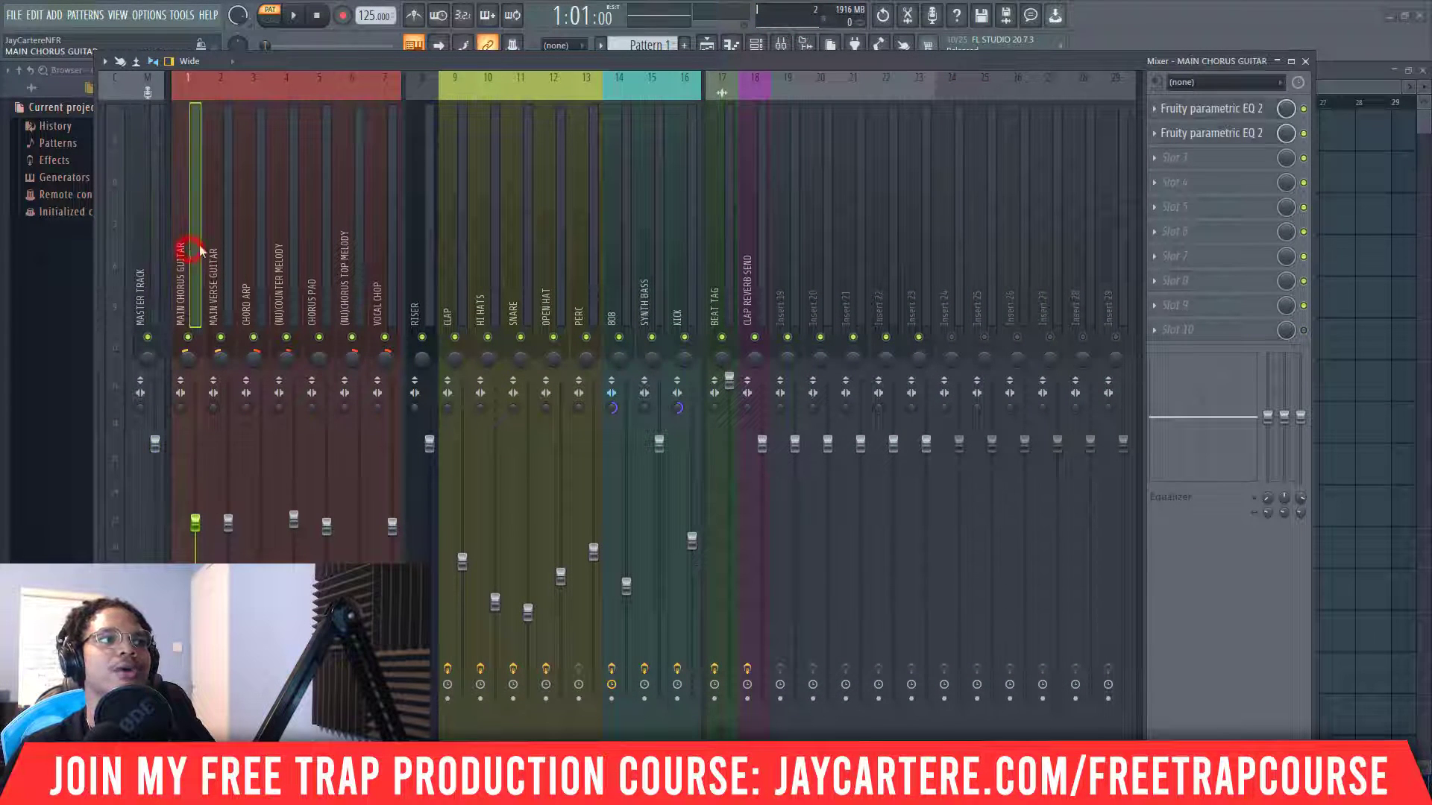
{"action": "left_click", "coordinate": [1174, 162]}
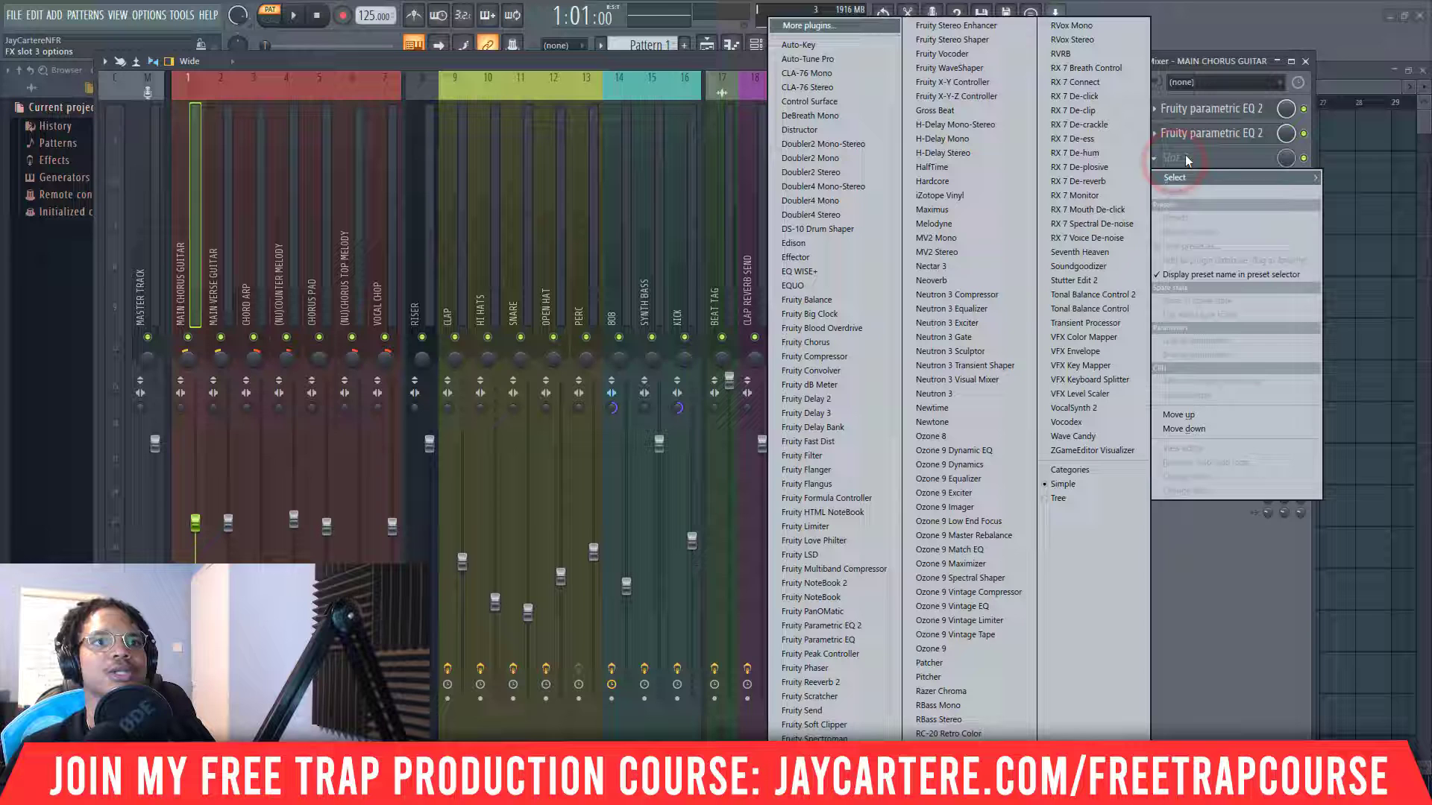
{"action": "left_click", "coordinate": [939, 198]}
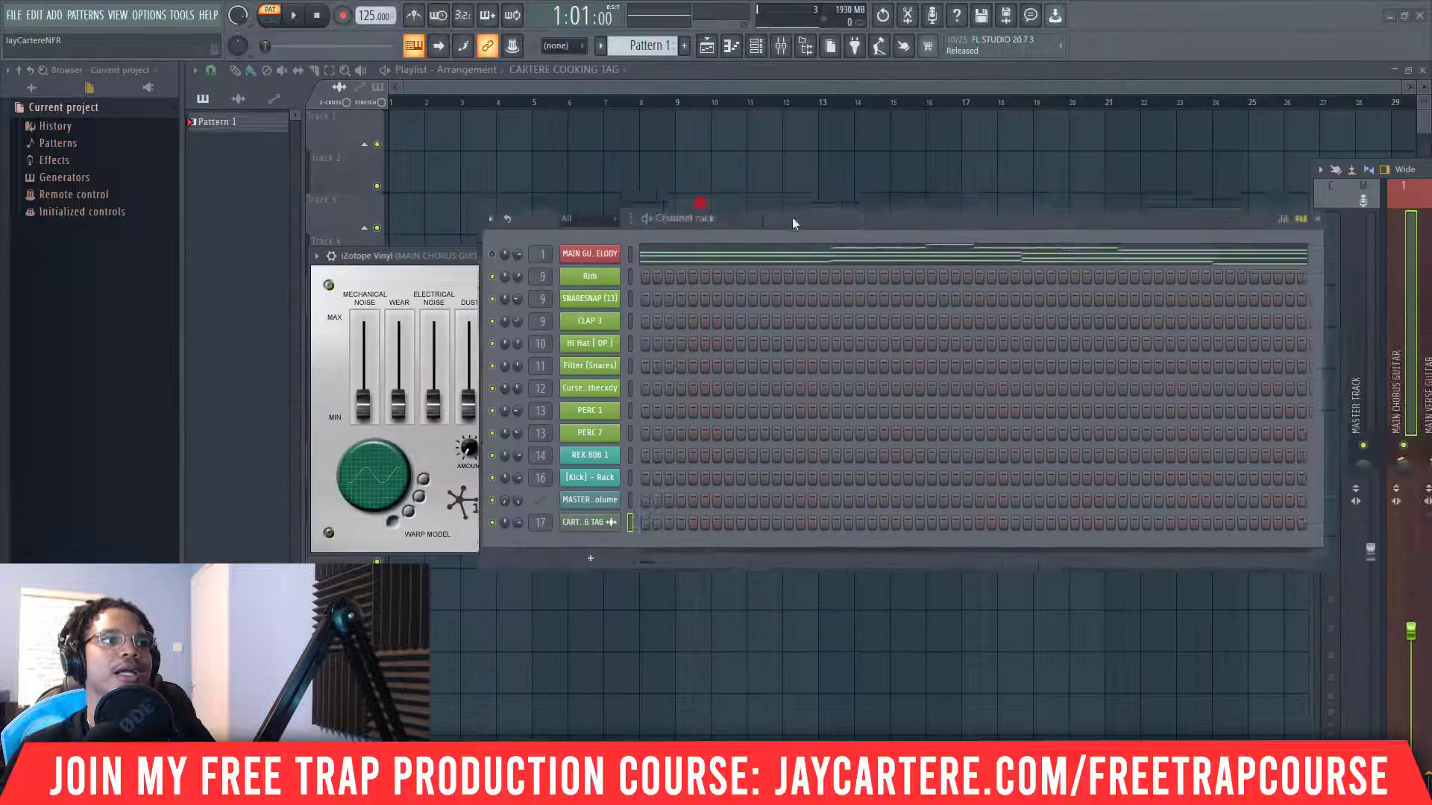
Move the channel rack clear of the iZotope Vinyl window to view the plug-in's controls, and close the plug-in window
{"action": "left_click_drag", "start_coordinate": [696, 216], "coordinate": [1080, 249]}
{"action": "left_click_drag", "start_coordinate": [461, 255], "coordinate": [547, 162]}
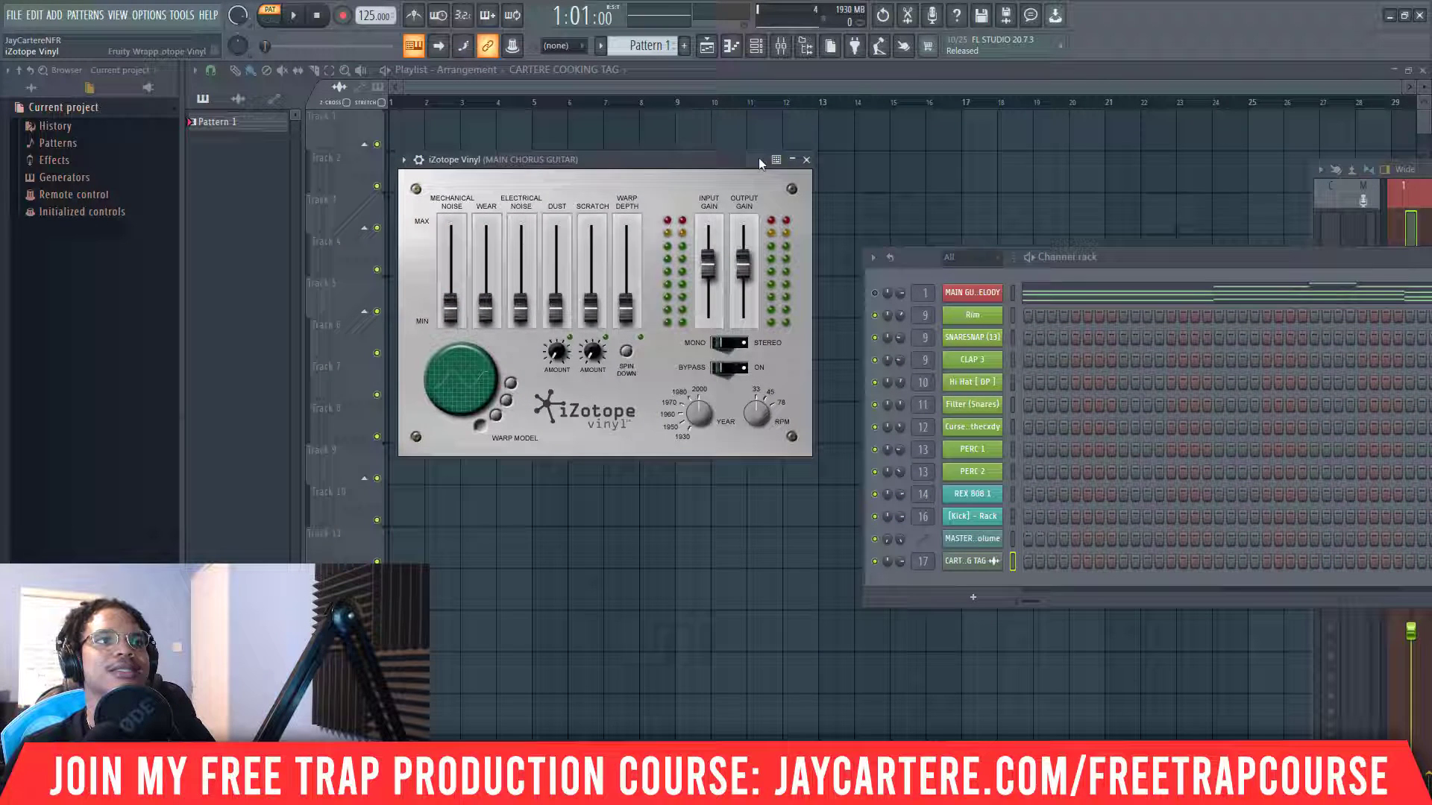
{"action": "left_click", "coordinate": [808, 162]}
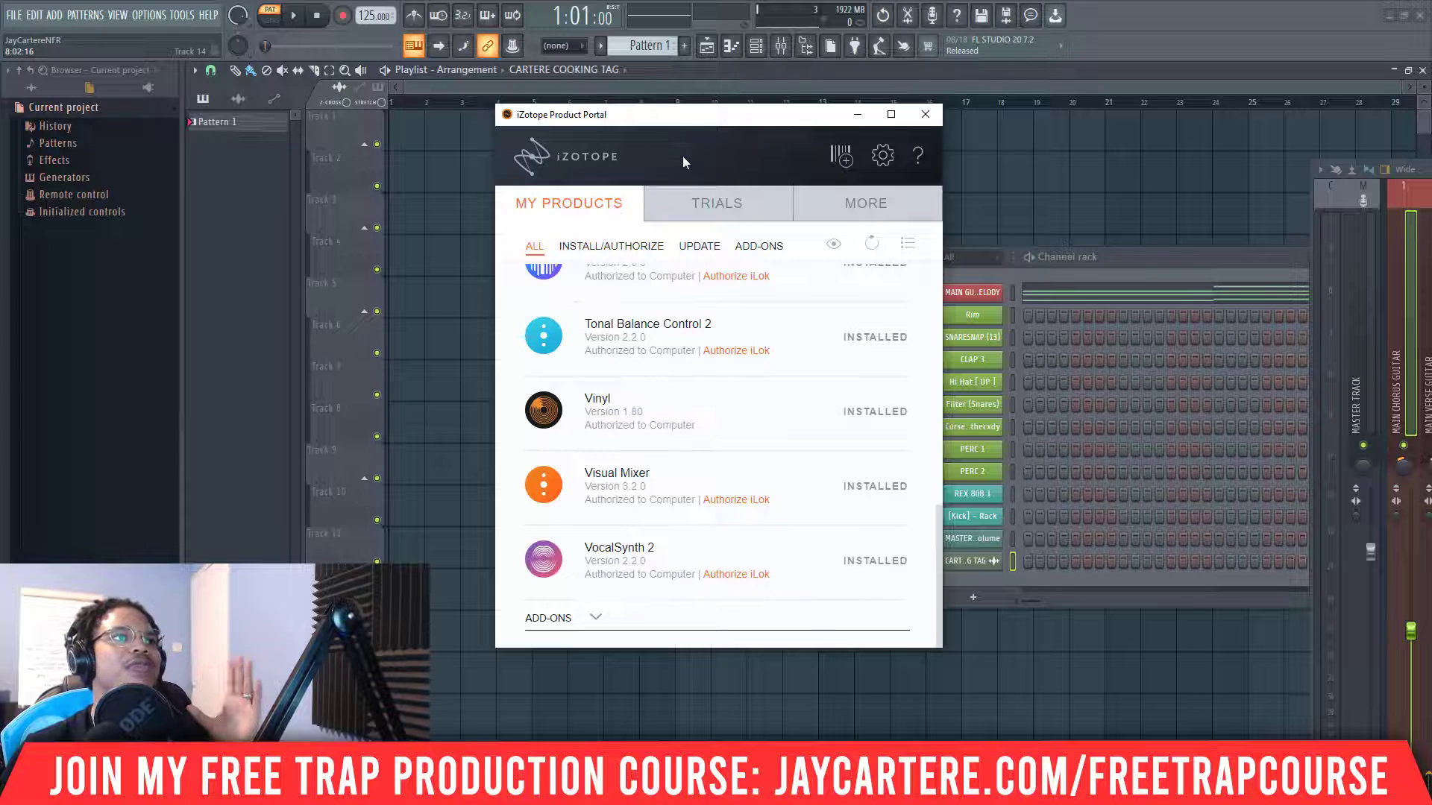
Look through the installed products in the iZotope Product Portal and minimize its window
{"action": "scroll", "coordinate": [680, 380], "scroll_direction": "up", "scroll_amount": 5}
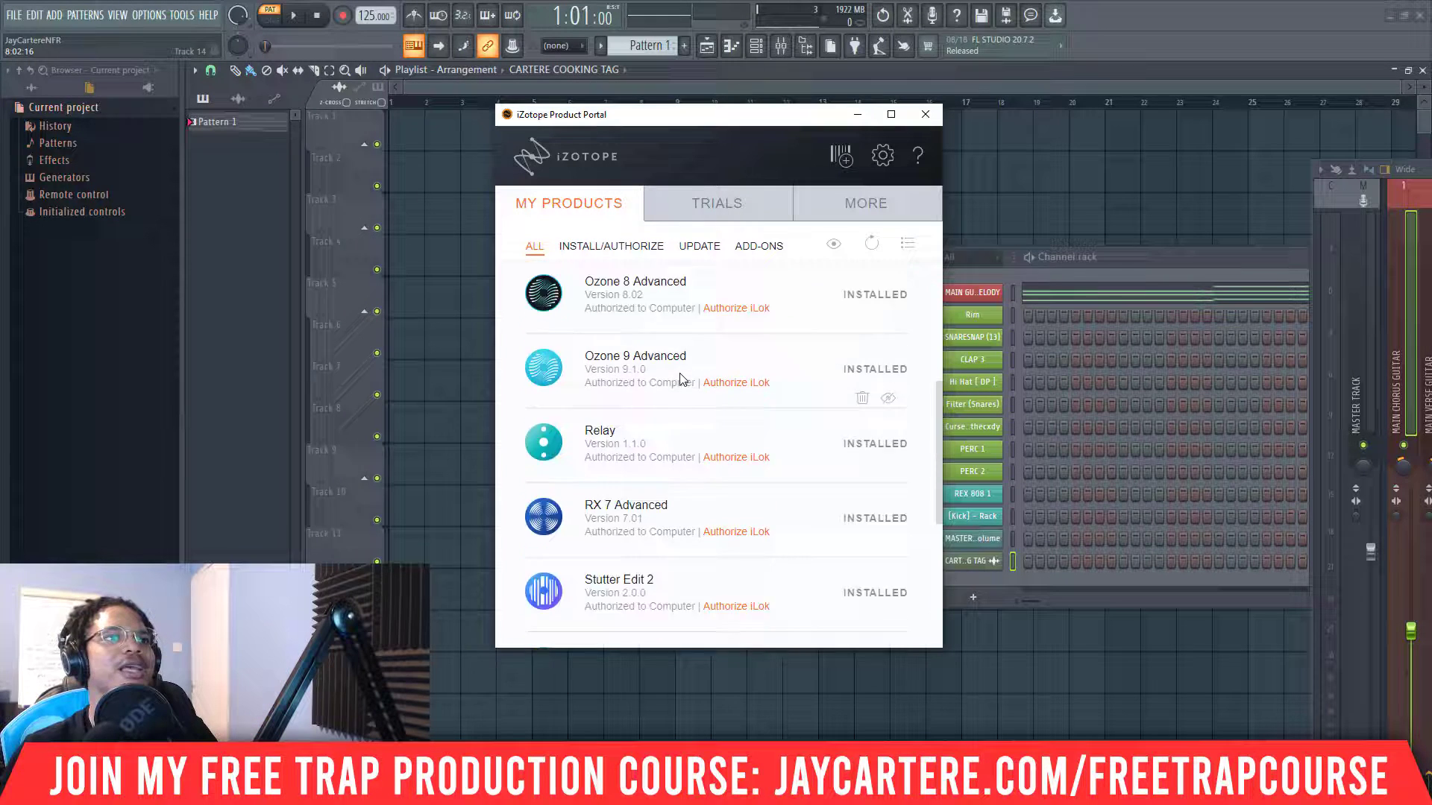
{"action": "scroll", "coordinate": [680, 380], "scroll_direction": "up", "scroll_amount": 4}
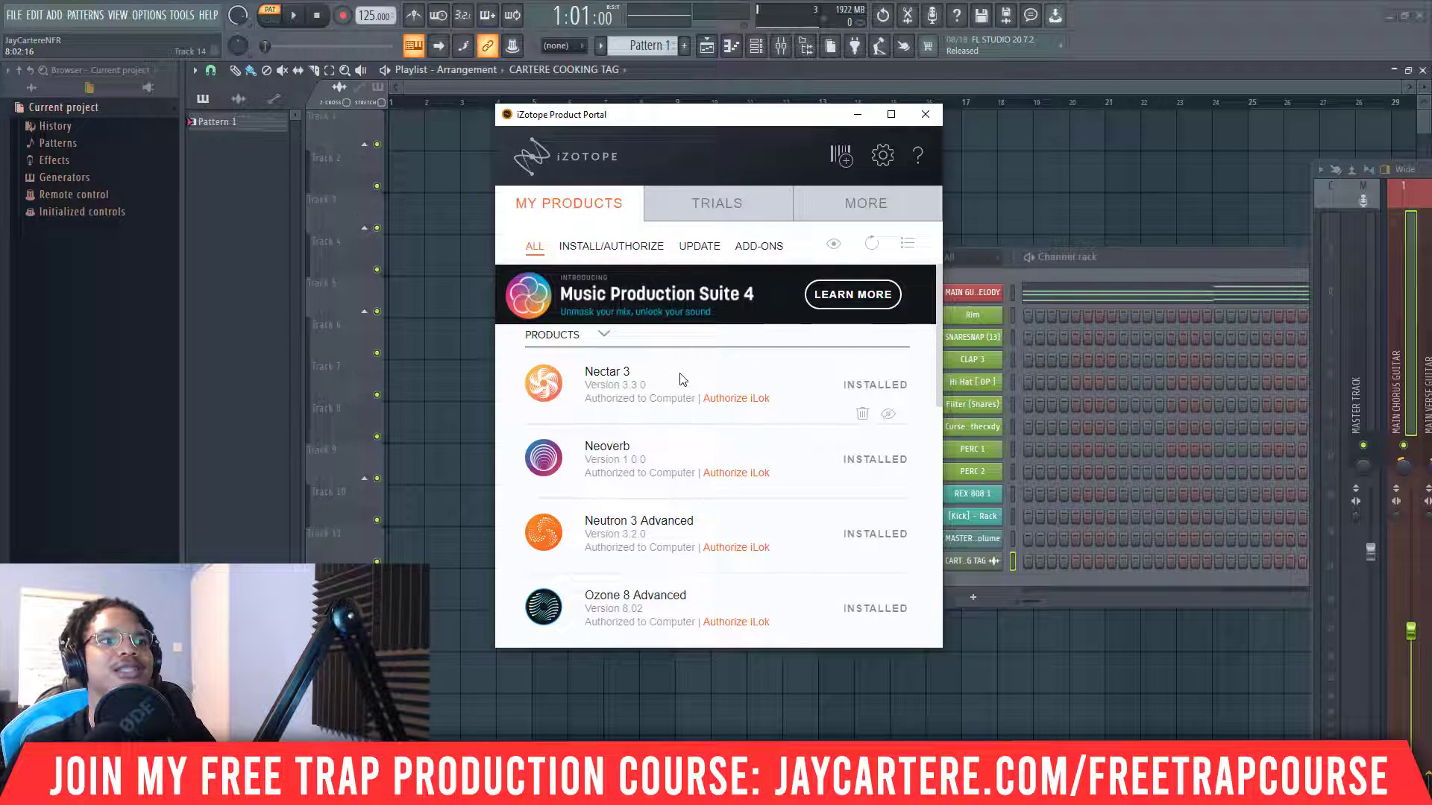
{"action": "scroll", "coordinate": [680, 380], "scroll_direction": "down", "scroll_amount": 9}
{"action": "scroll", "coordinate": [649, 418], "scroll_direction": "up", "scroll_amount": 9}
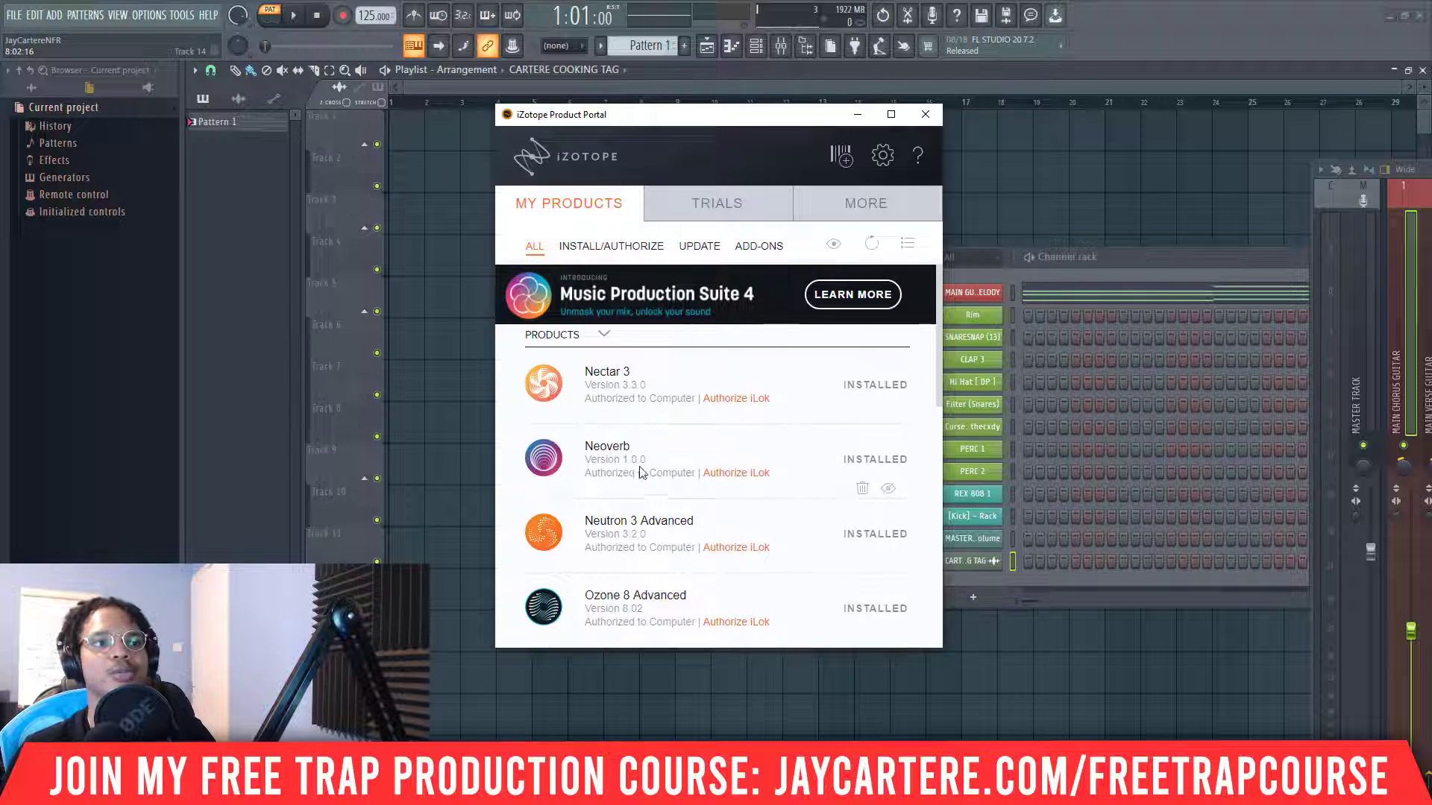
{"action": "left_click", "coordinate": [858, 116]}
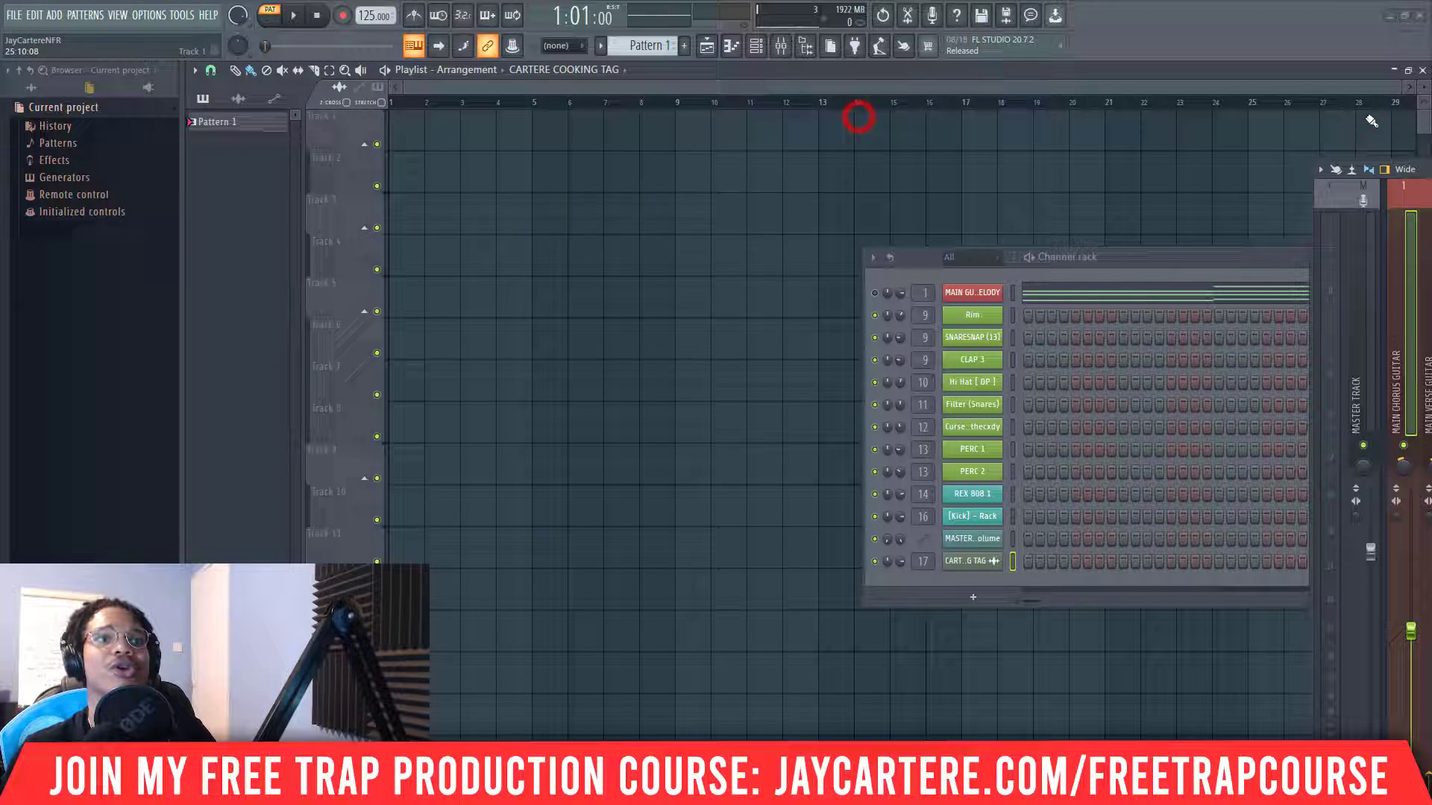
{"action": "key", "text": "F9"}
{"action": "left_click_drag", "start_coordinate": [939, 181], "coordinate": [750, 88]}
{"action": "key", "text": "F9"}
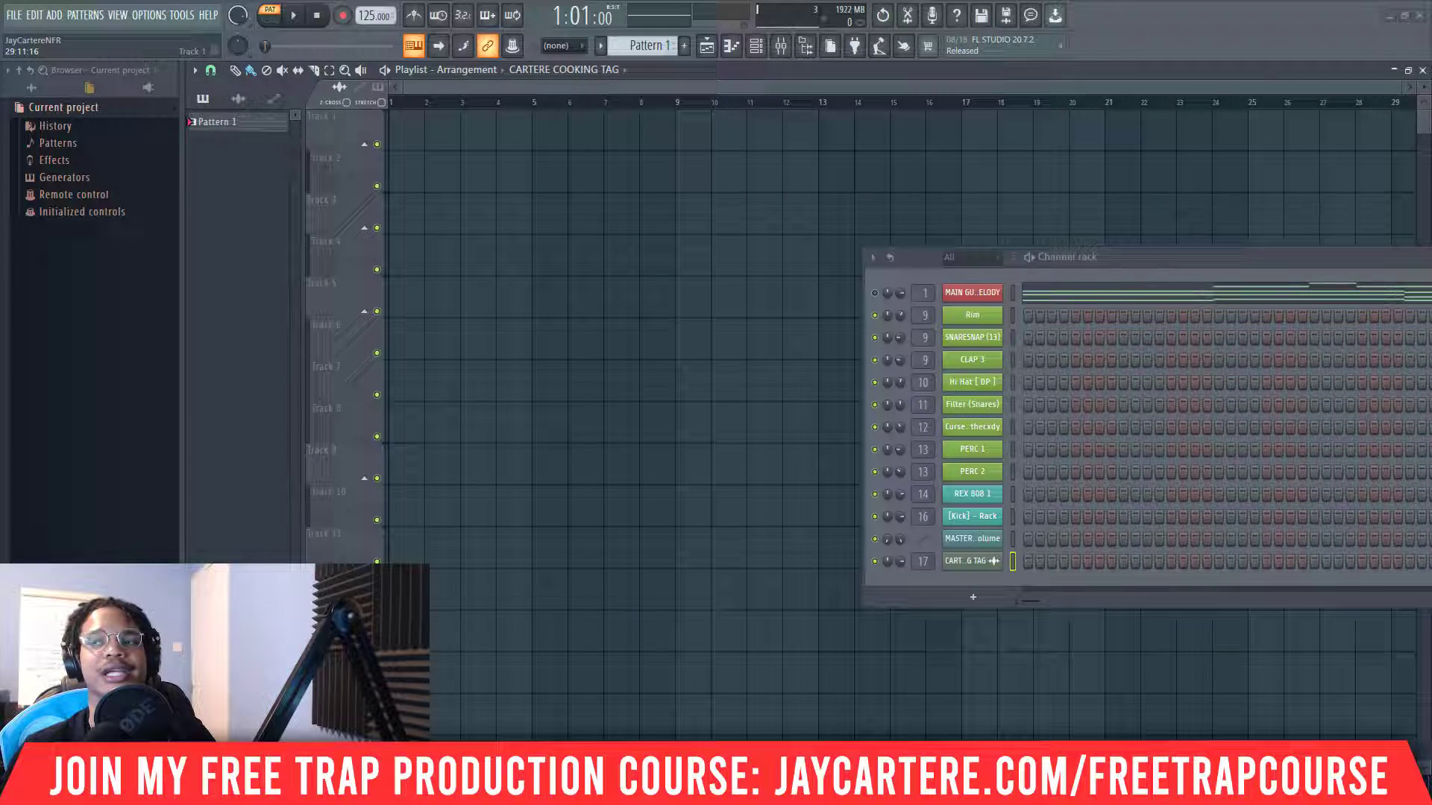